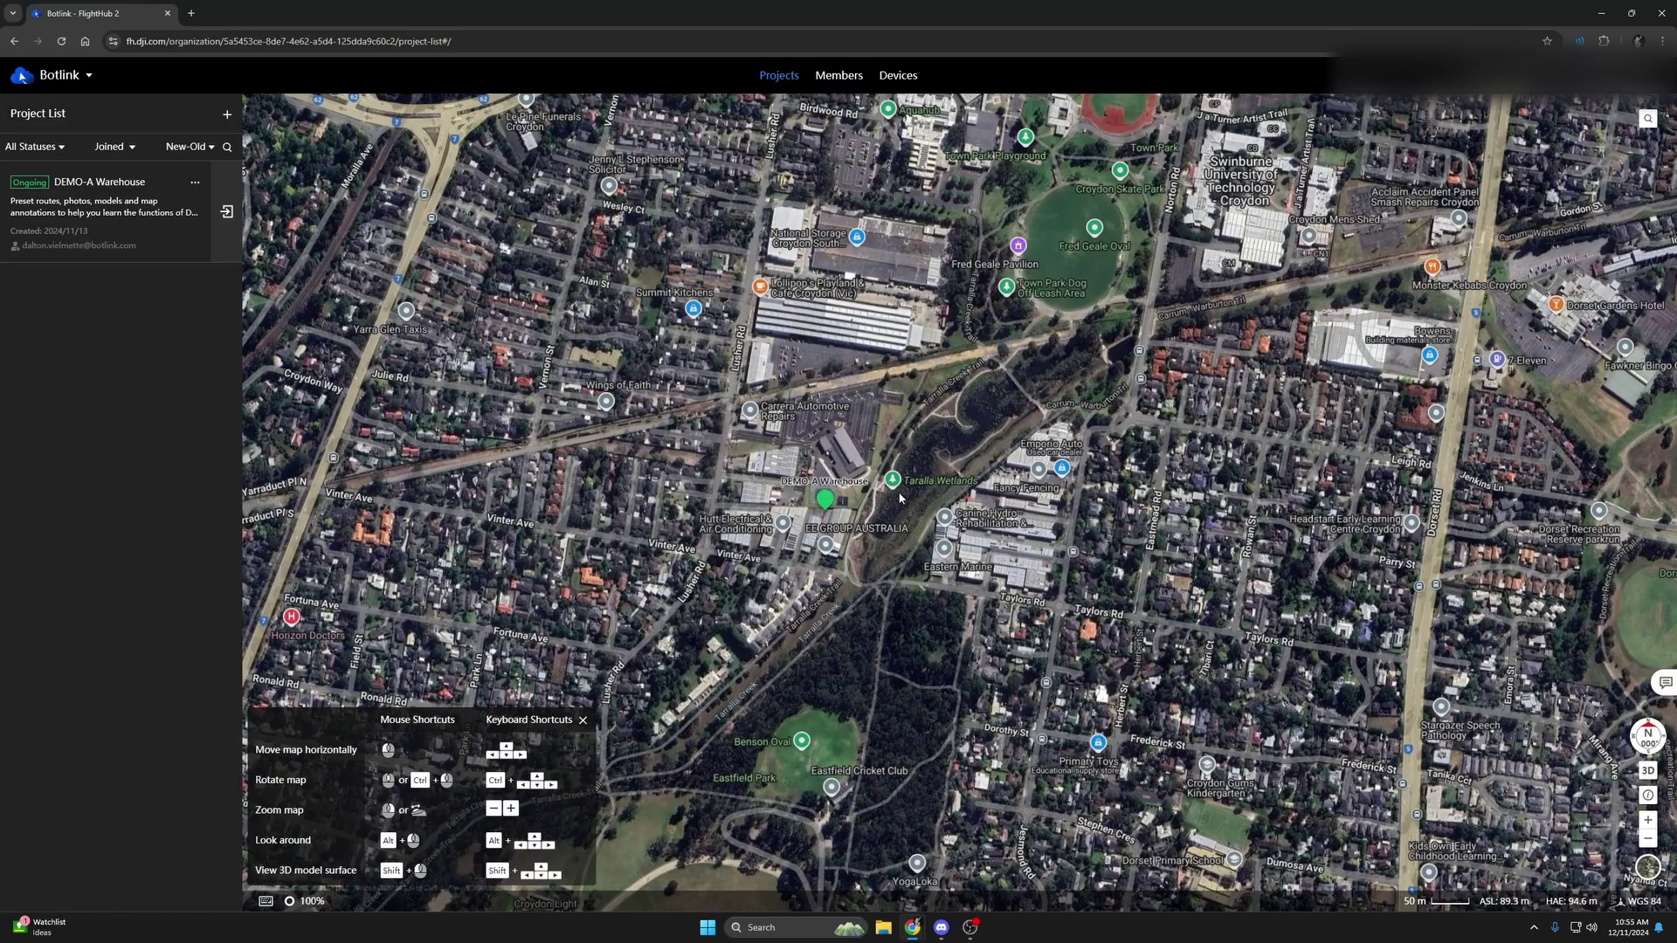
Zoom out from Croydon and pan the globe over to the northern US Plains
scroll(900, 498, "down", 10)
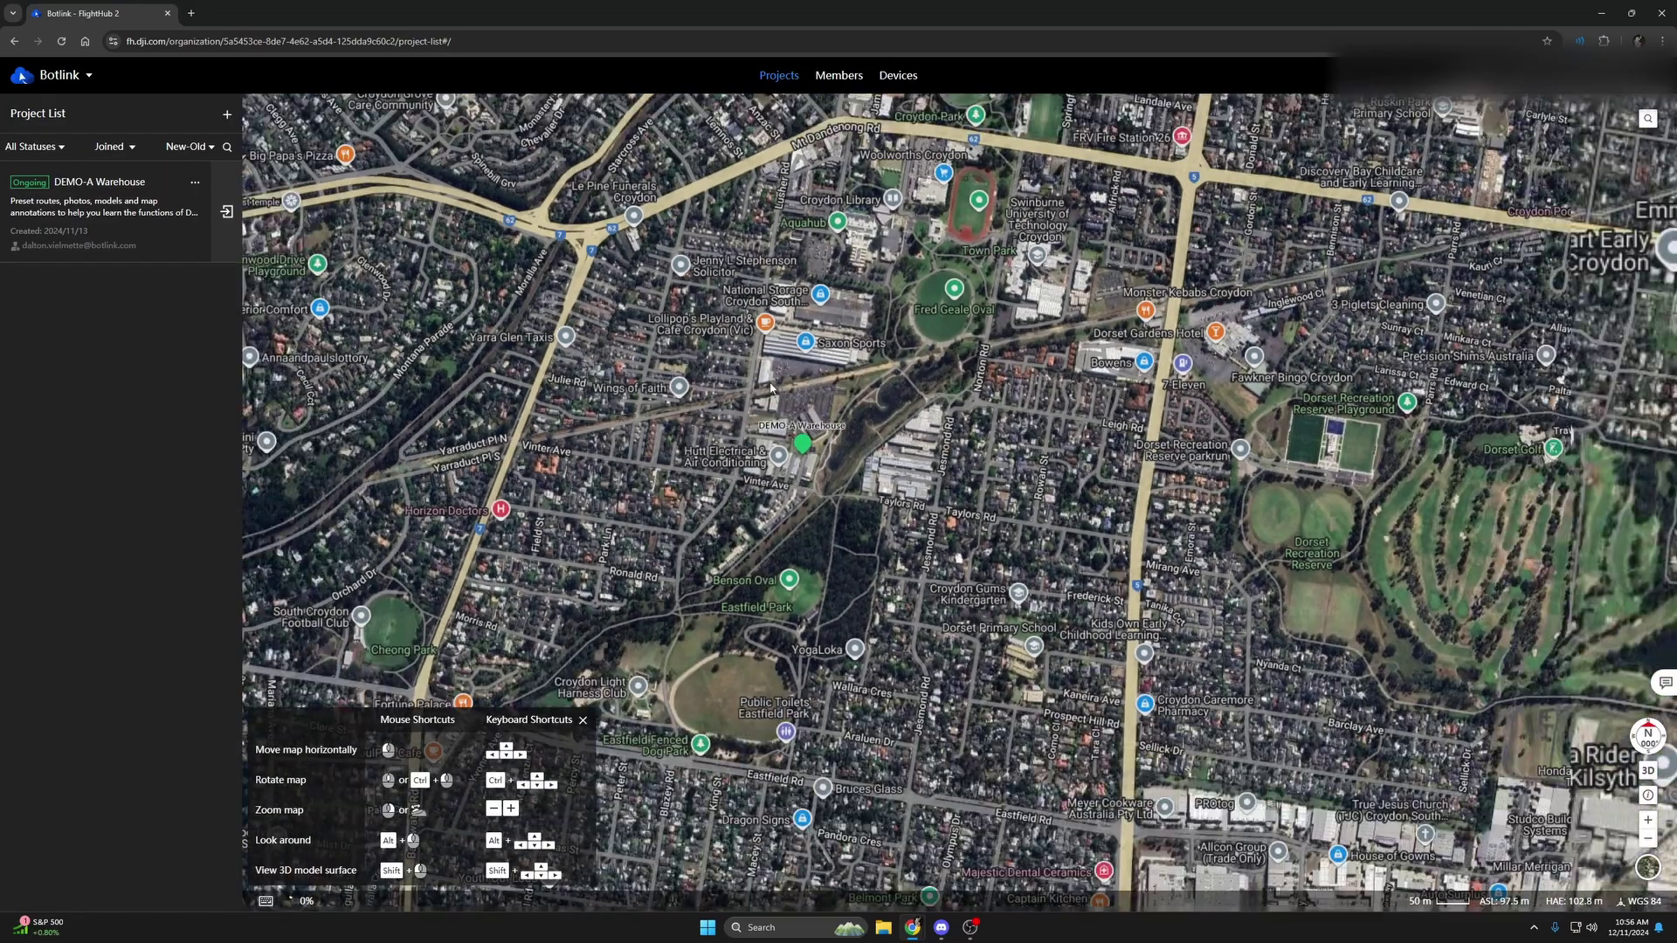
scroll(769, 373, "down", 12)
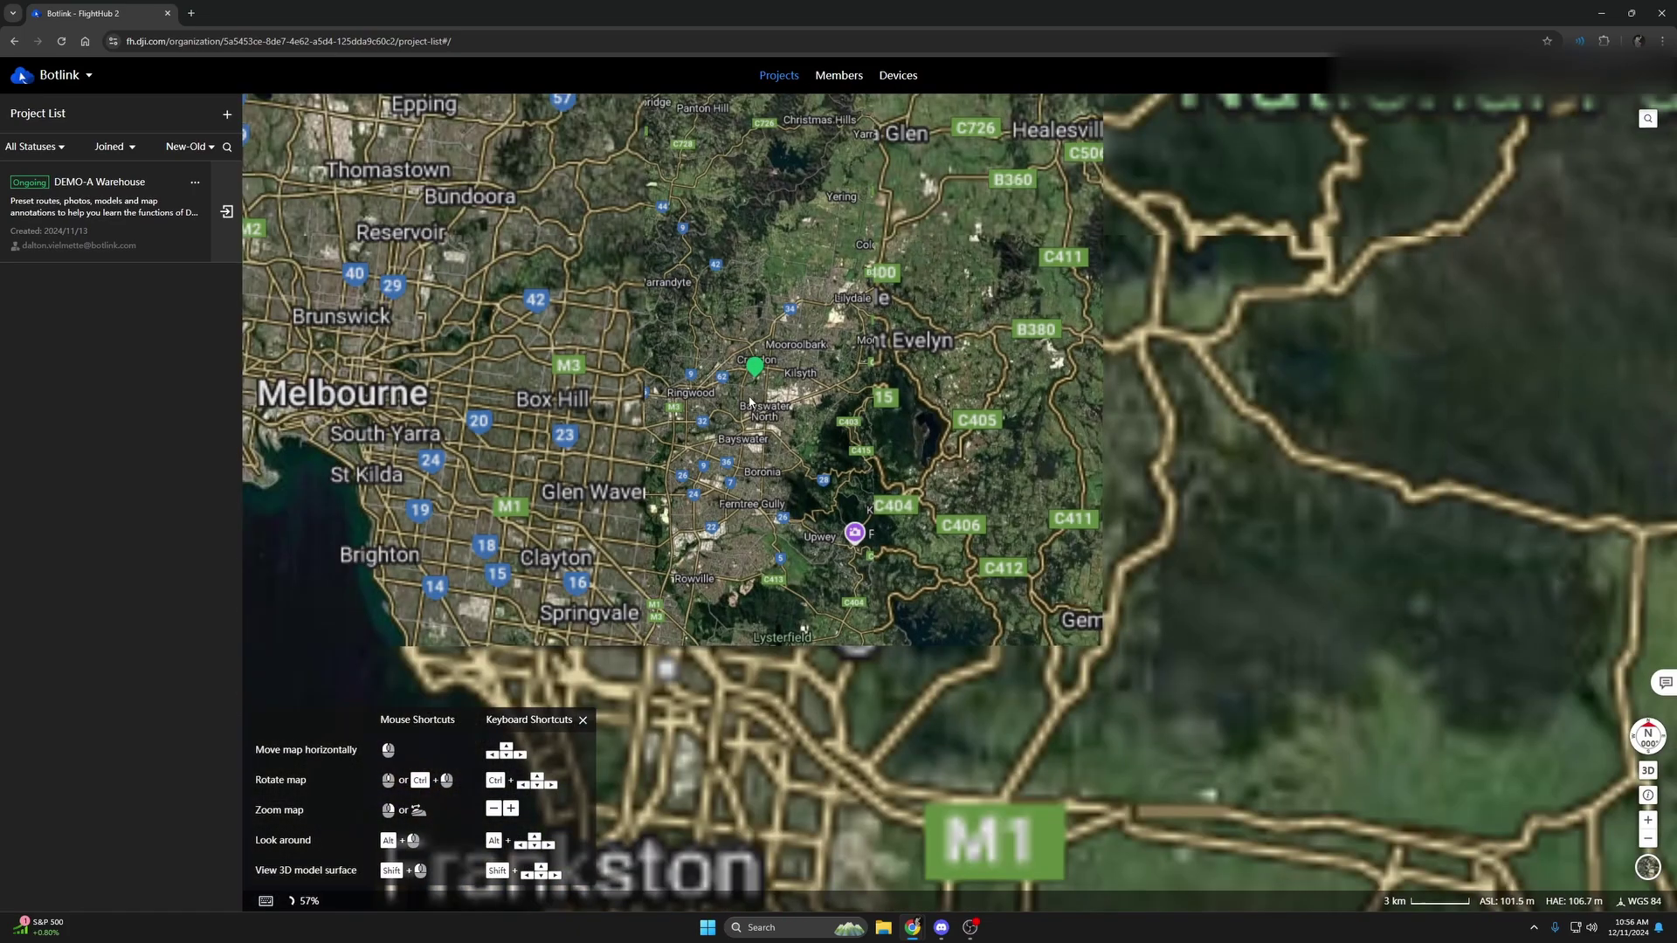
scroll(750, 399, "down", 4)
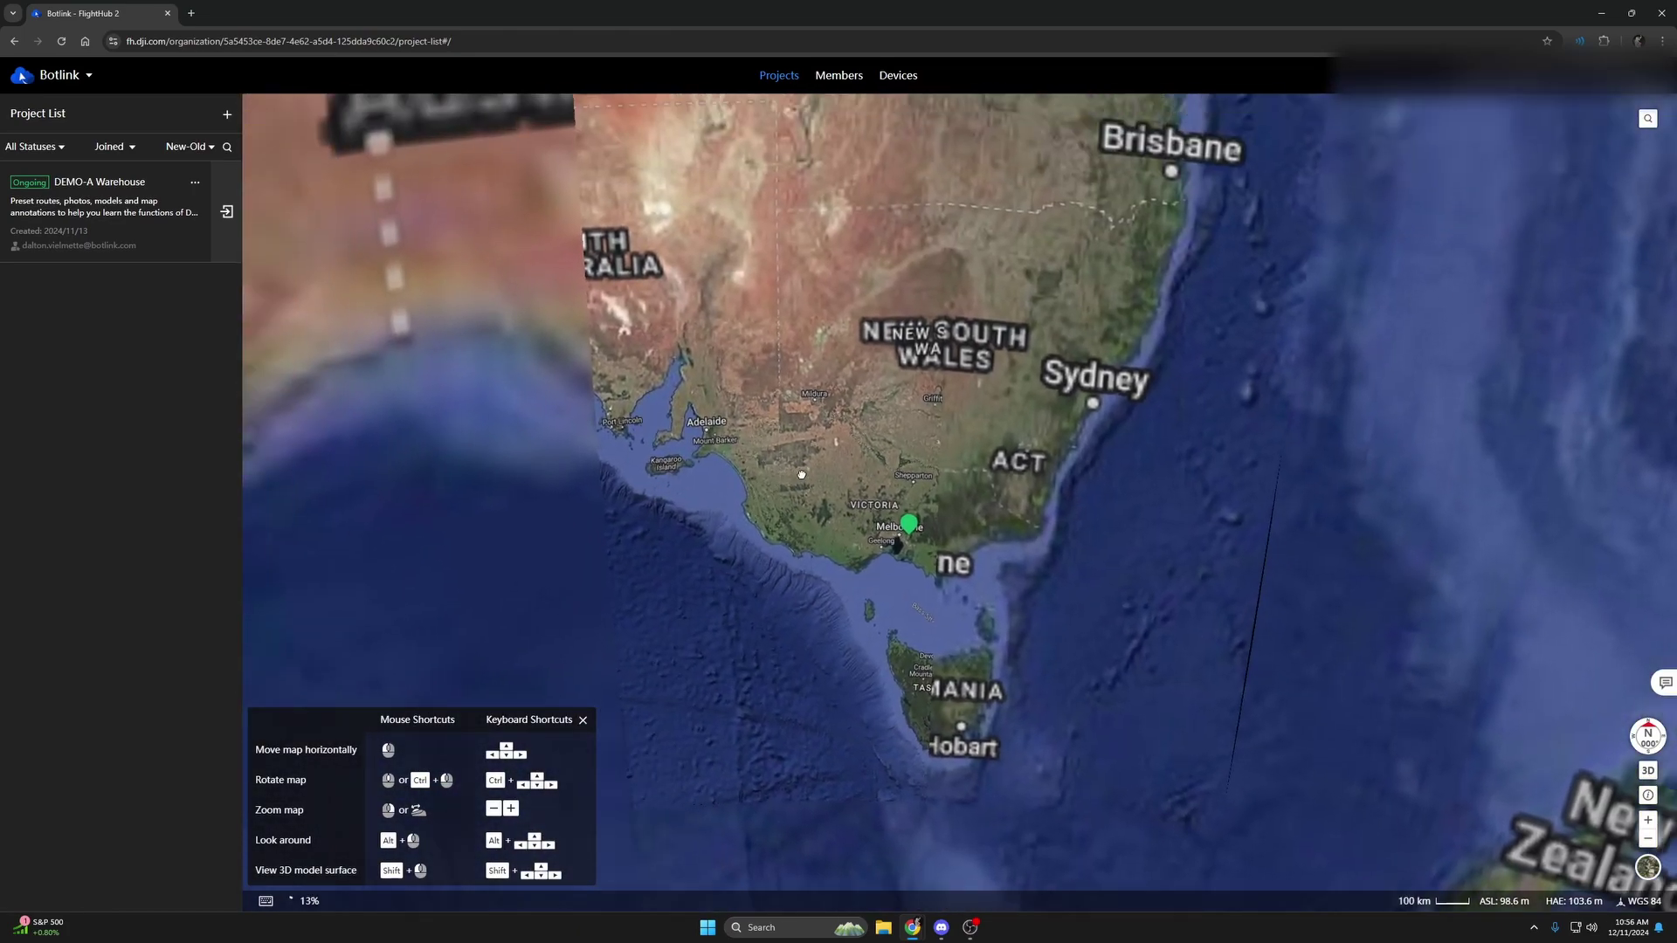
left_click_drag(801, 474, 982, 623)
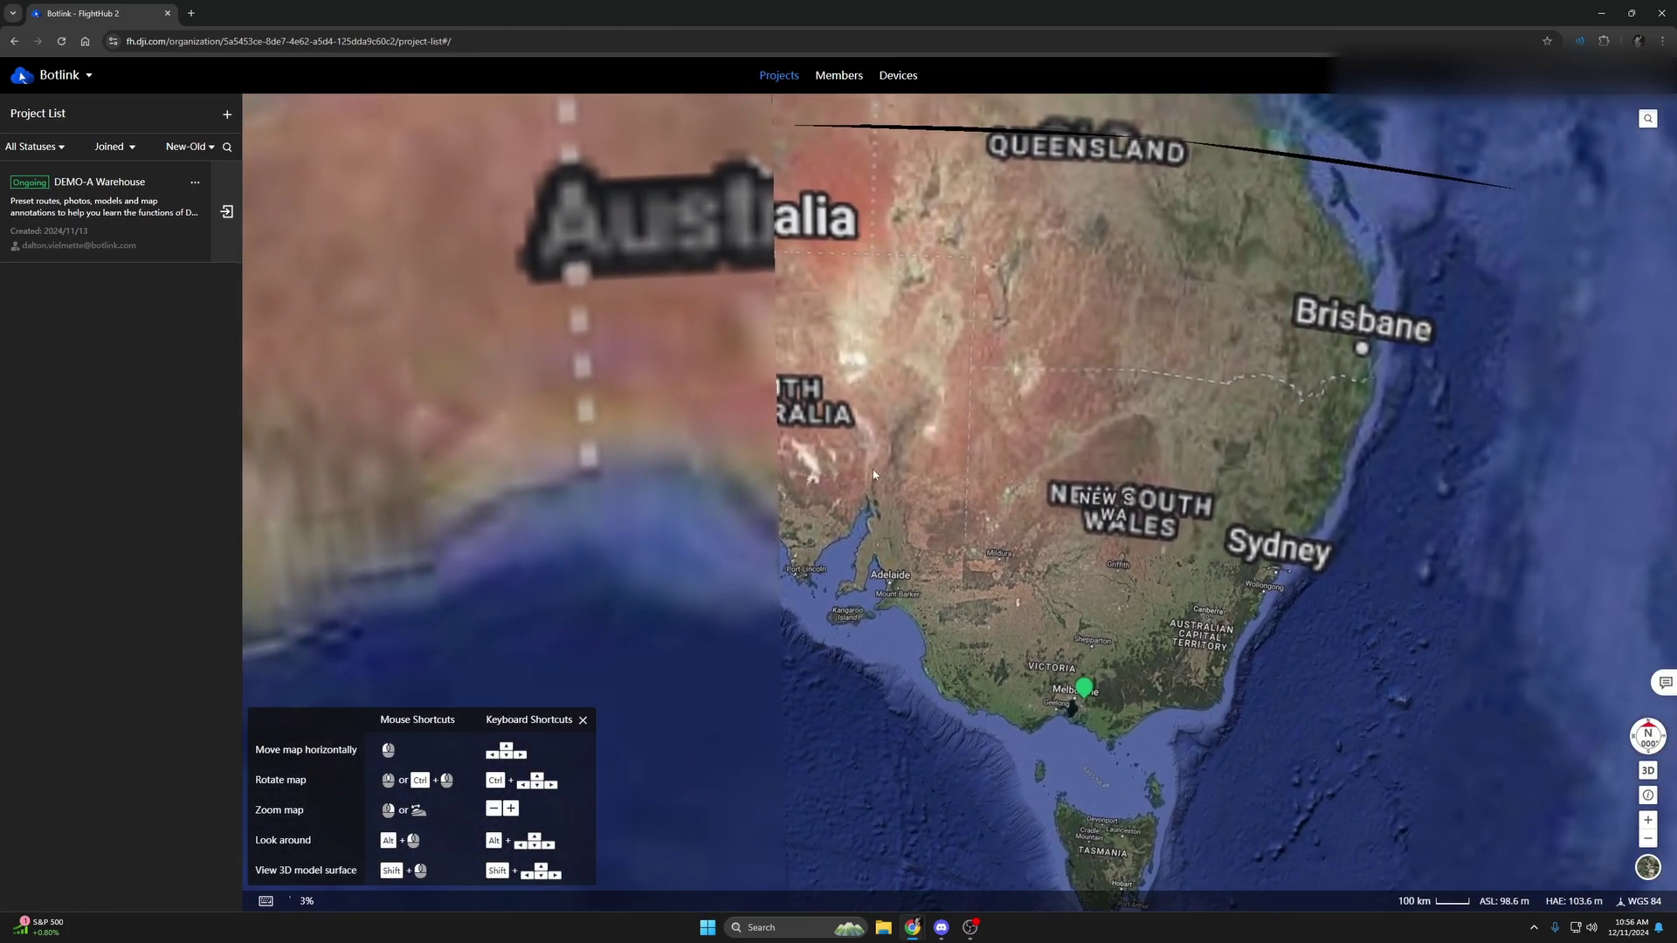
left_click_drag(823, 443, 1100, 626)
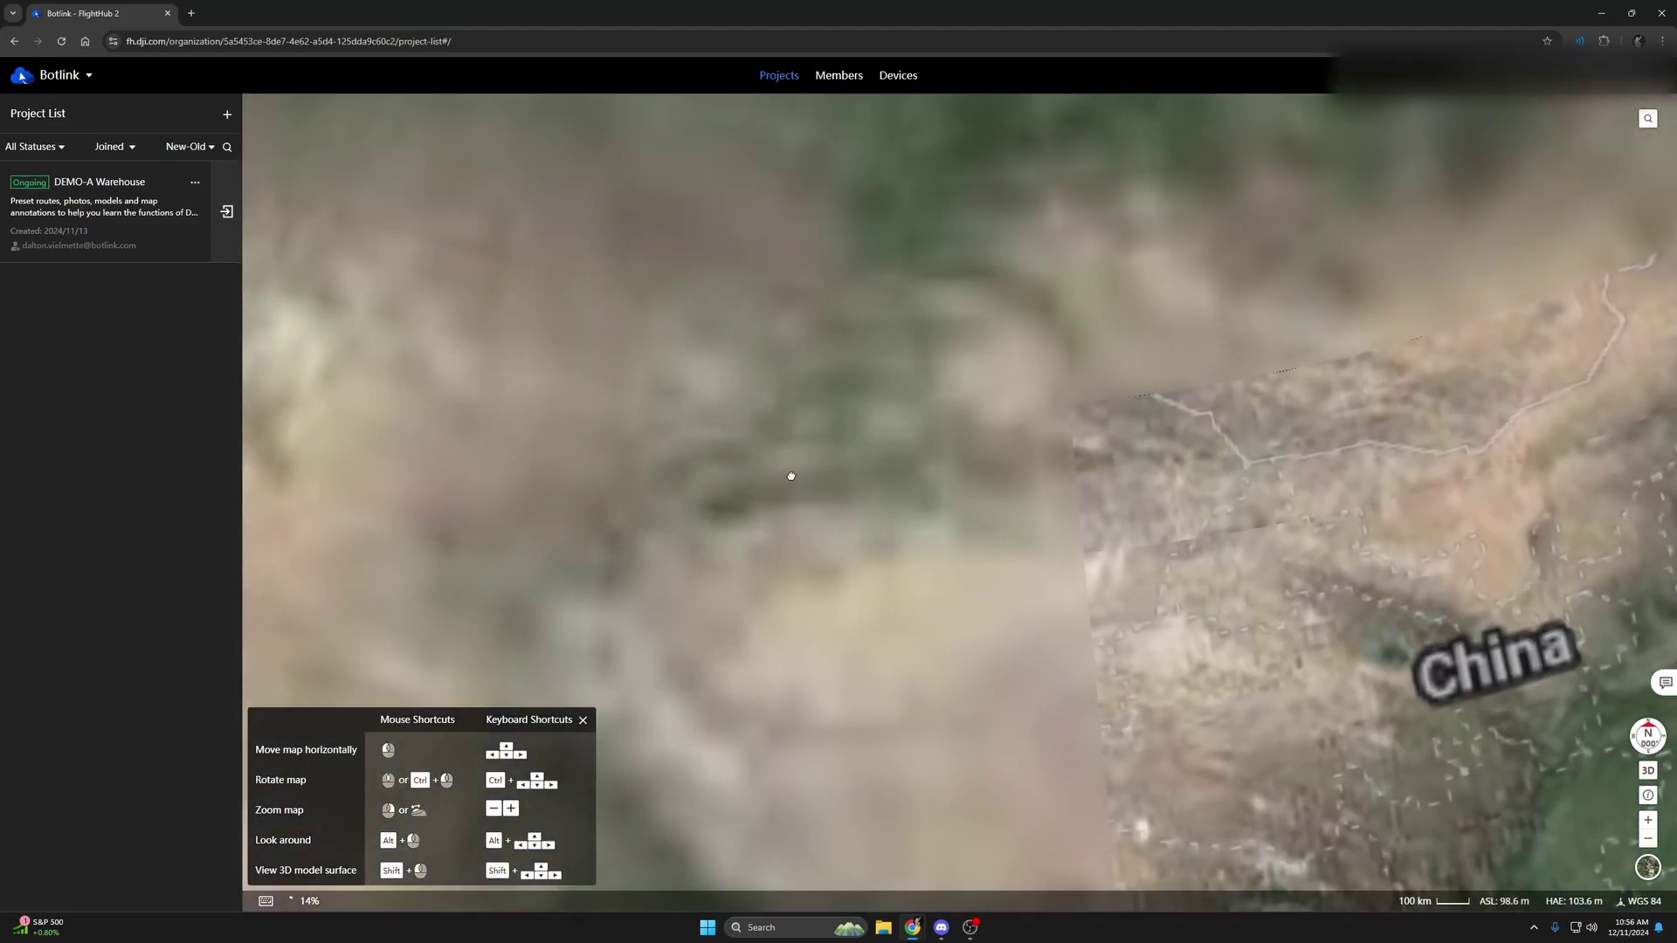
left_click_drag(790, 475, 1067, 469)
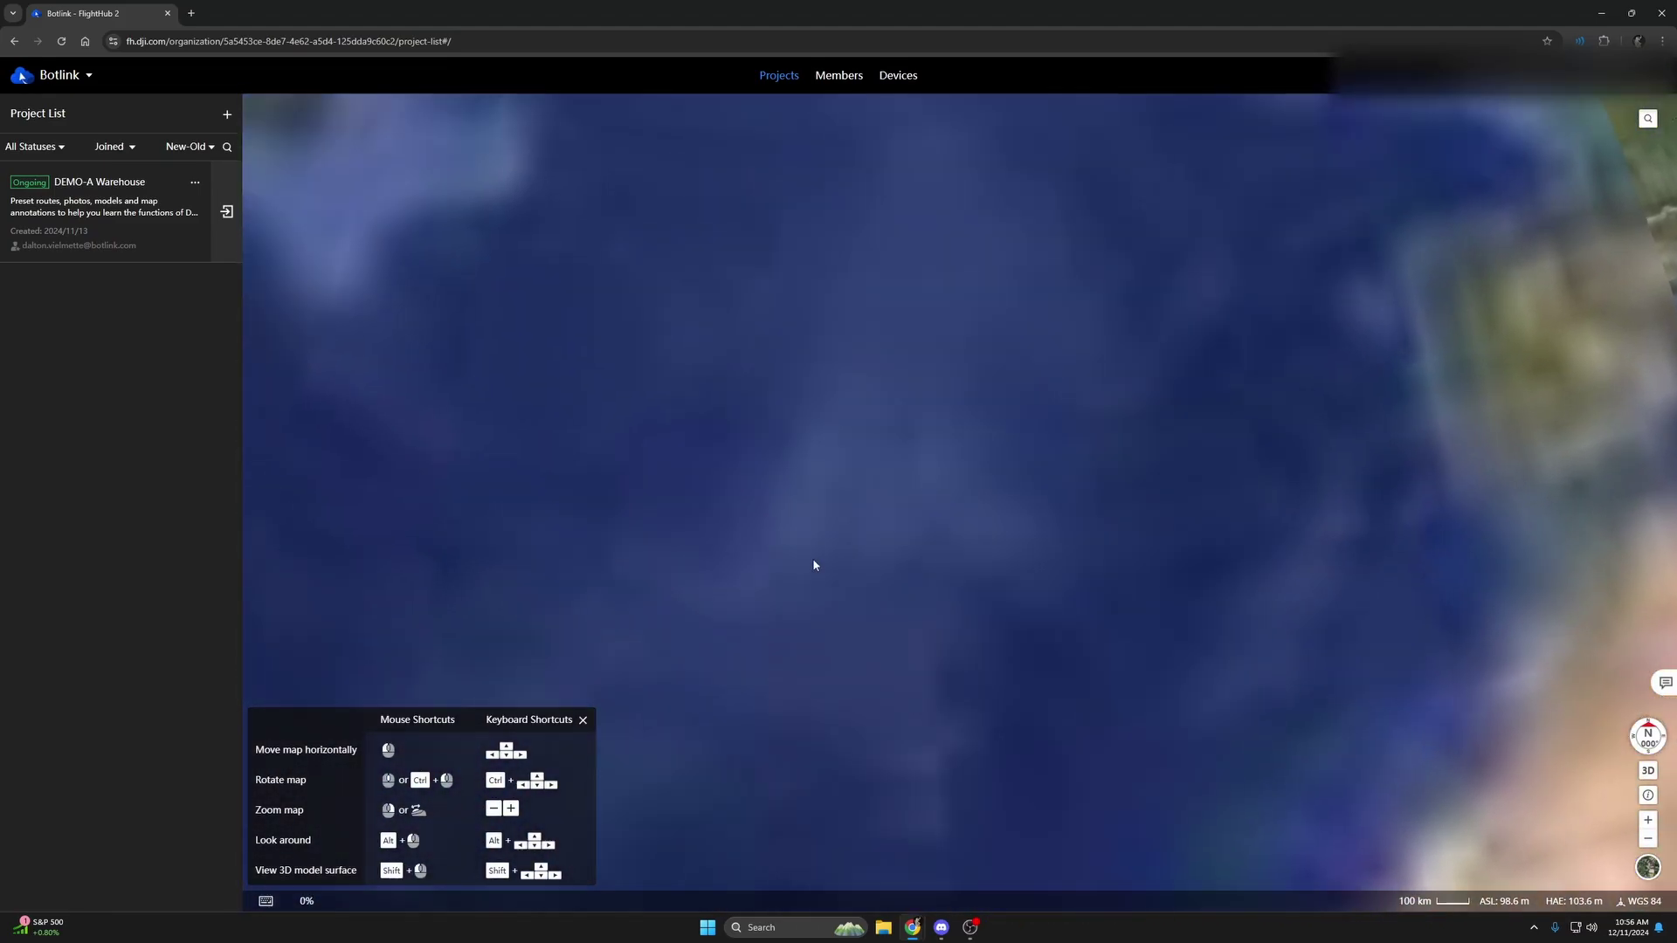
left_click_drag(816, 565, 1041, 516)
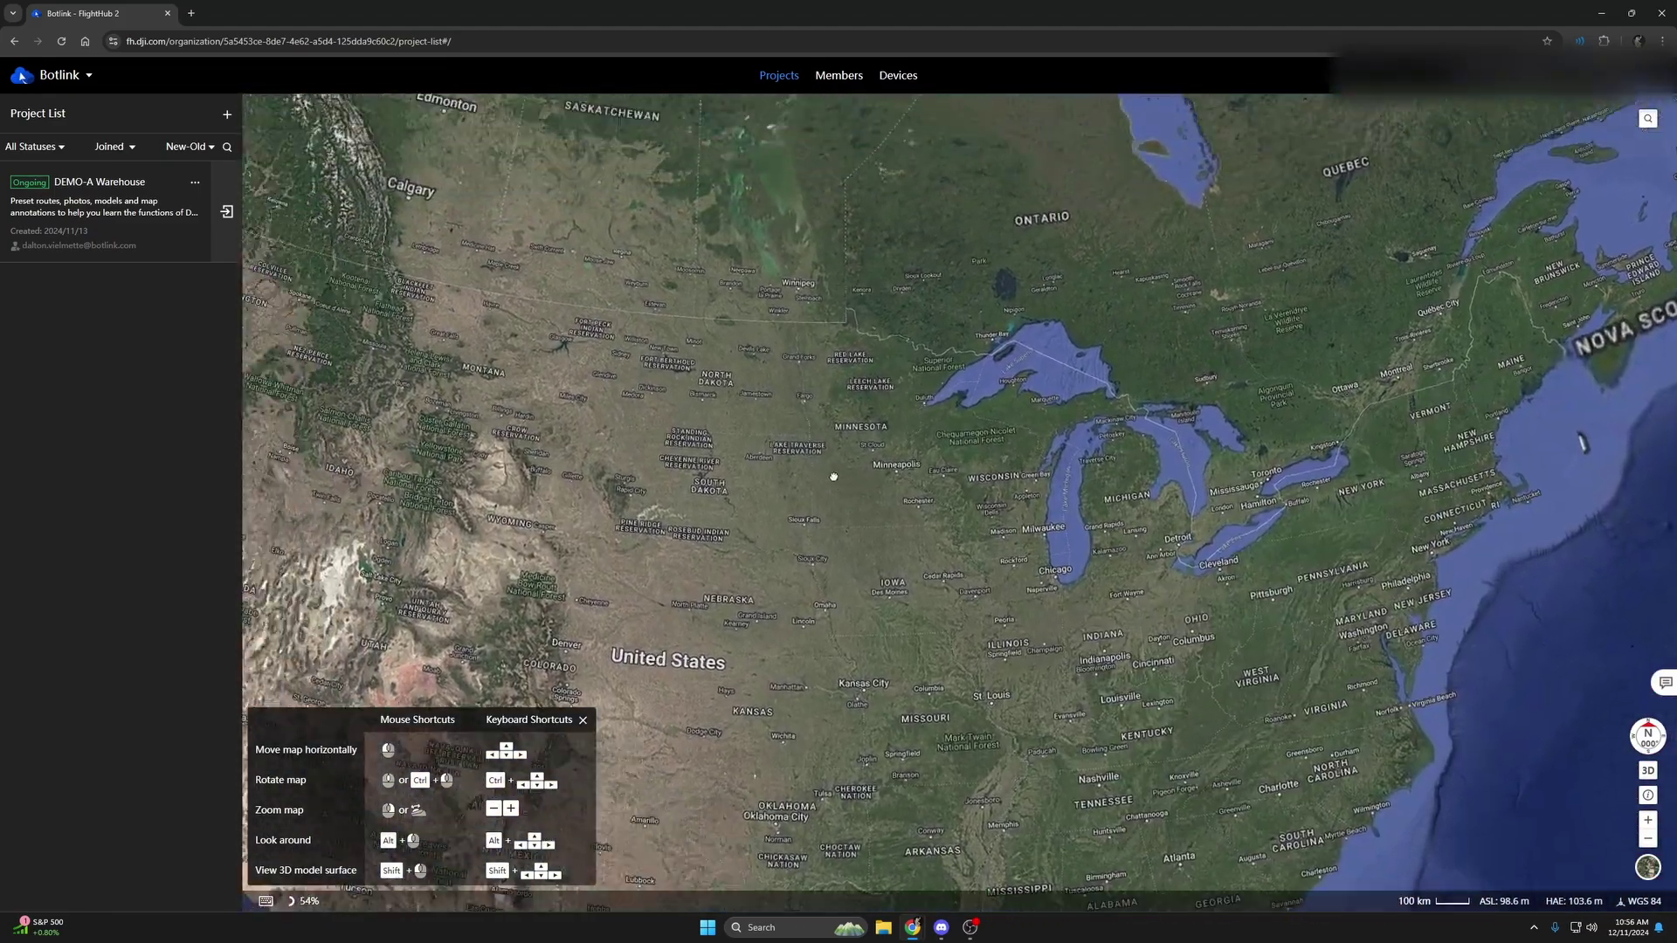
left_click_drag(831, 472, 926, 483)
Zoom in on south Grand Forks to the Scheels soccer fields north of 47th Ave S
scroll(1005, 498, "up", 10)
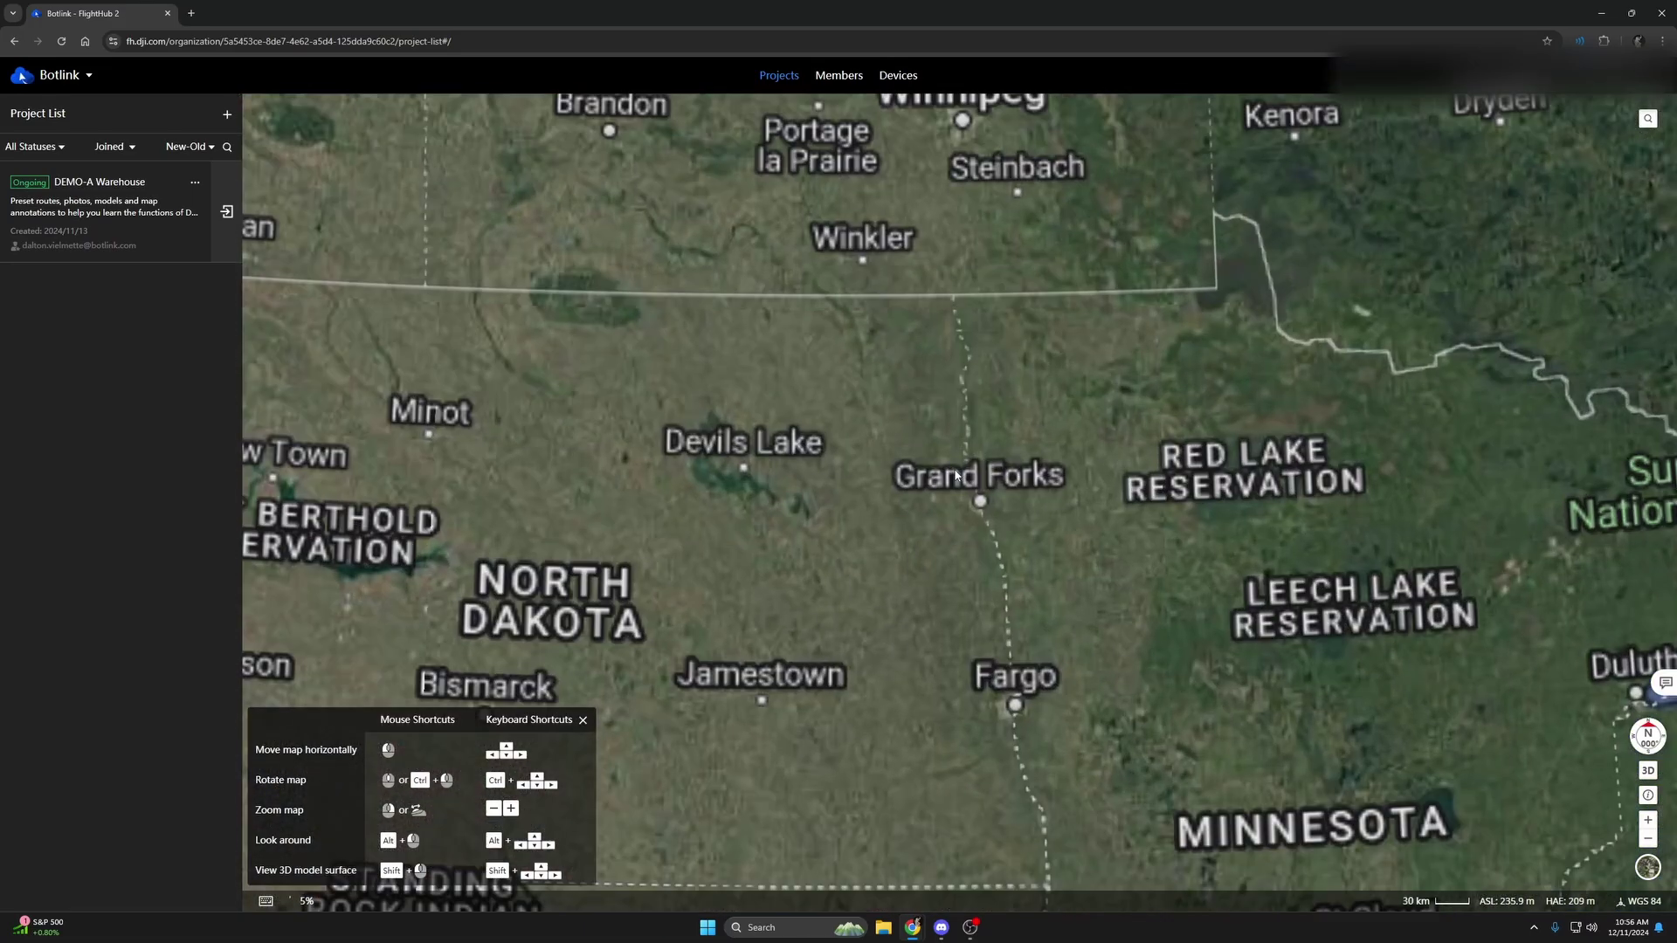
scroll(1023, 522, "up", 5)
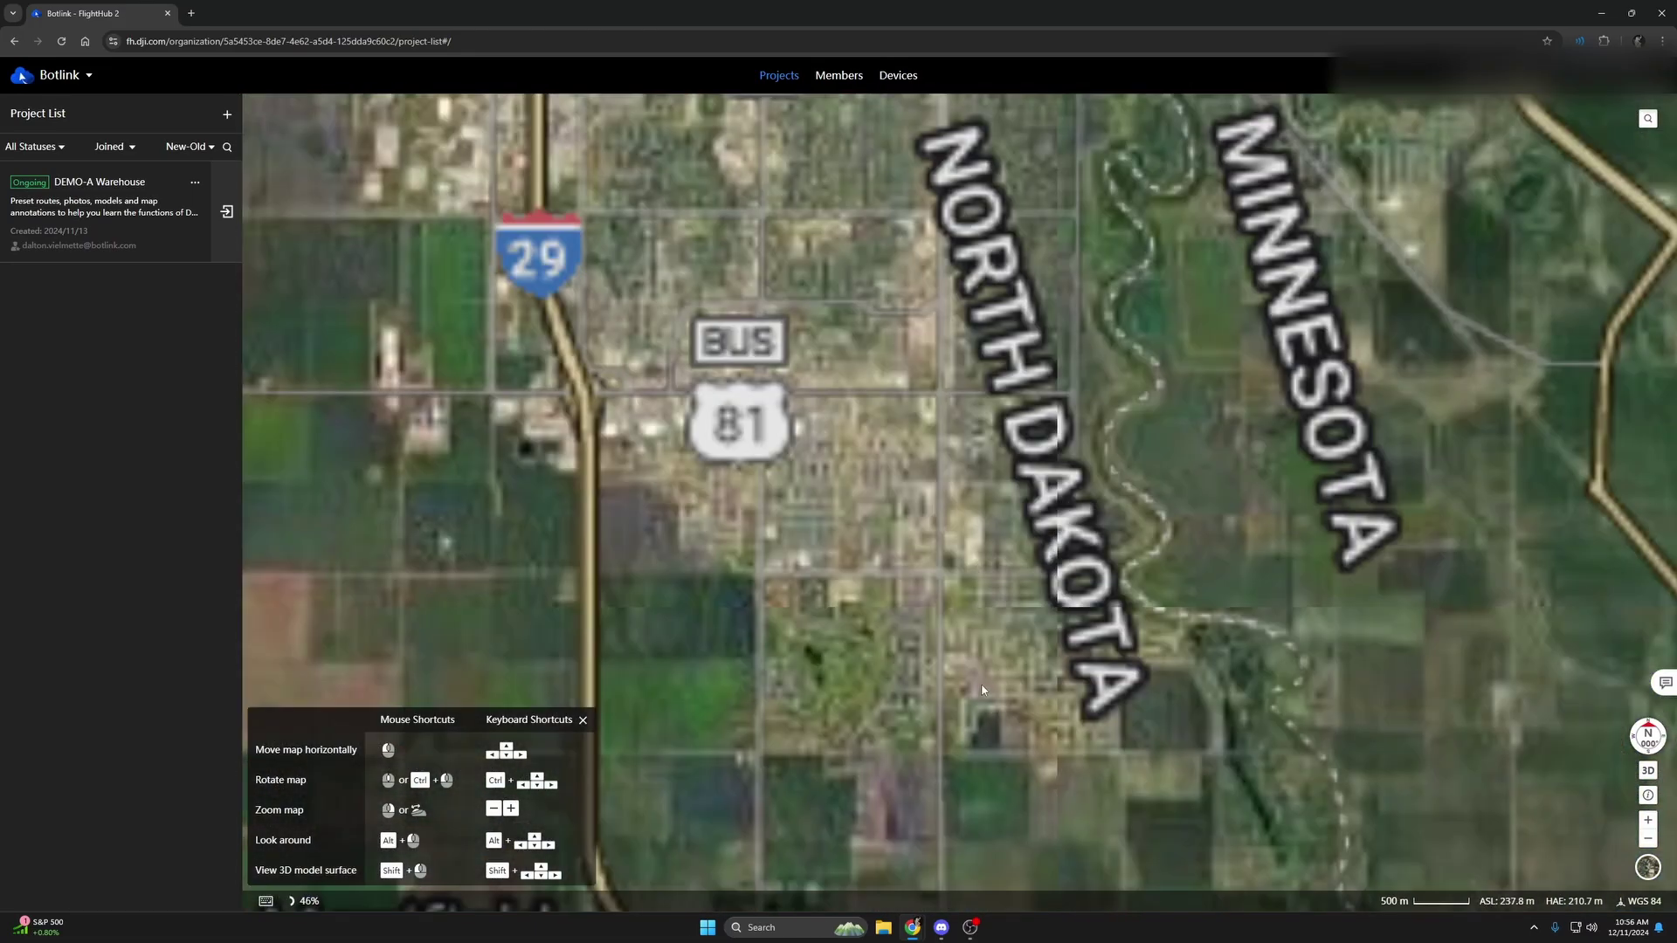
left_click_drag(982, 690, 868, 608)
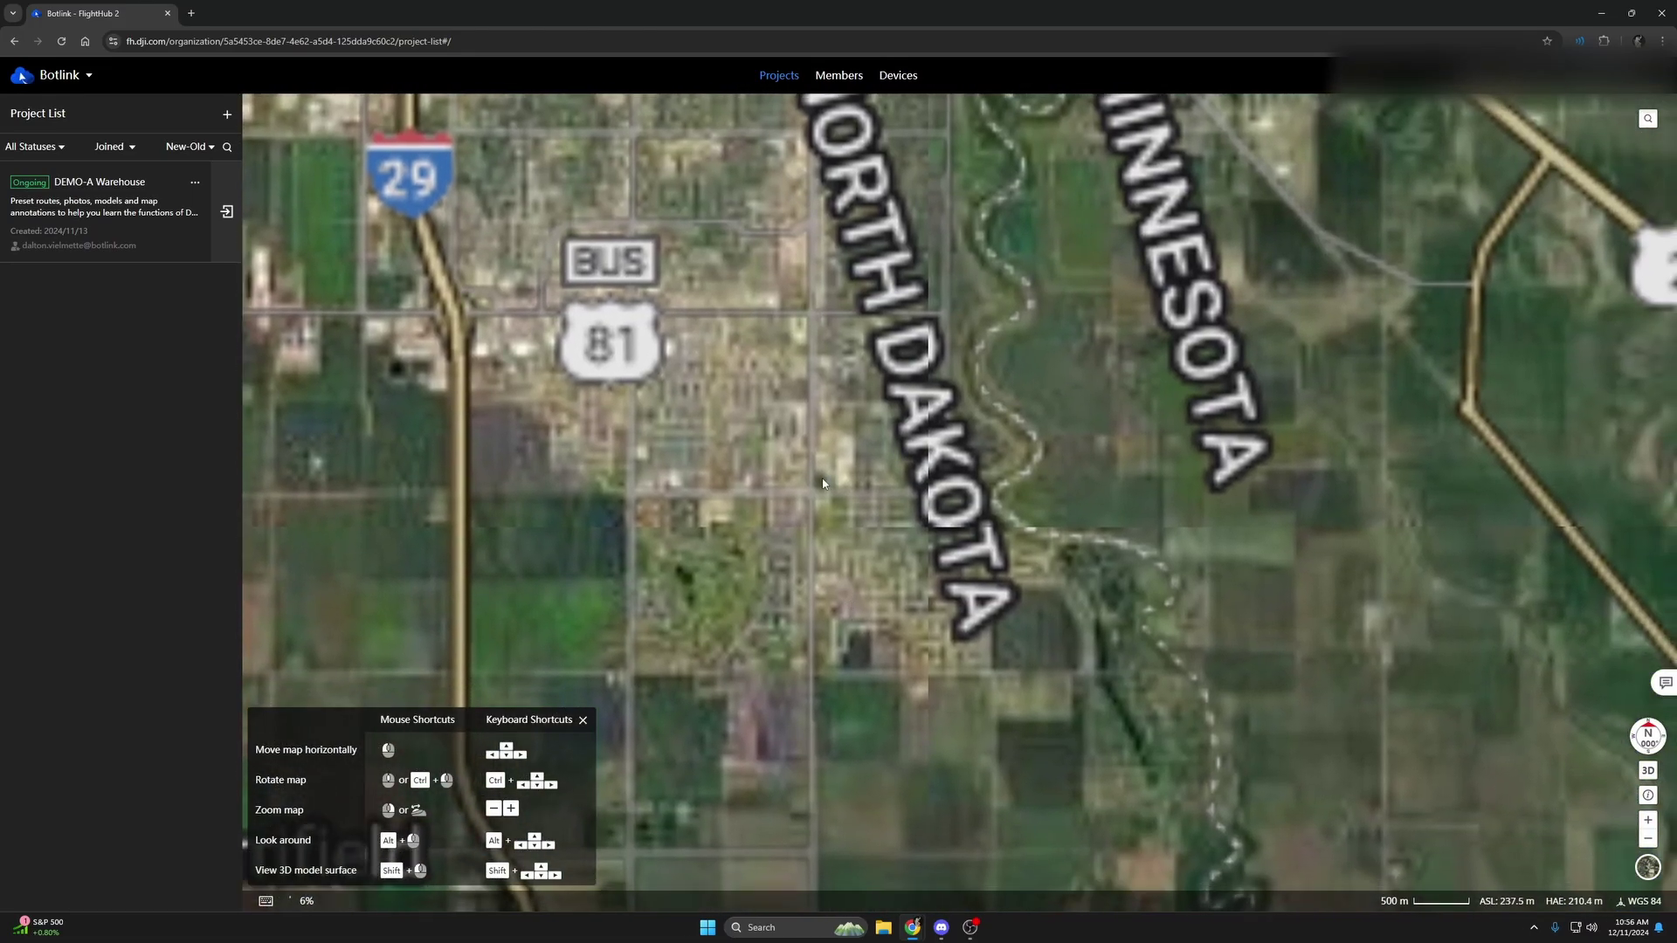
scroll(743, 494, "up", 6)
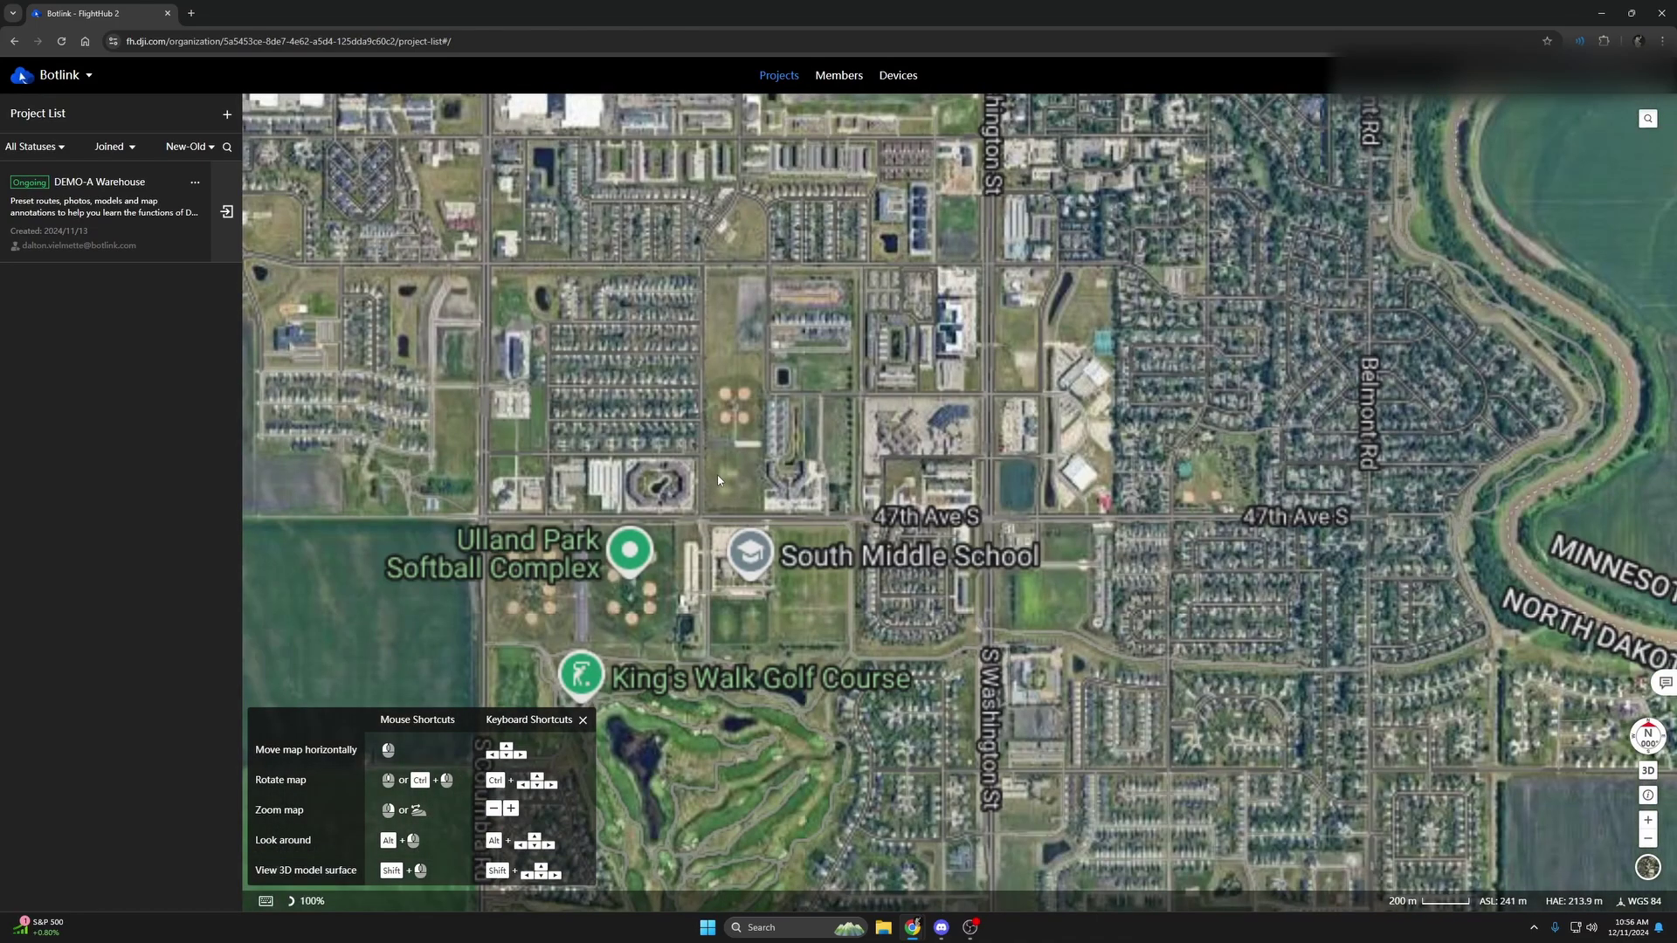
scroll(742, 491, "up", 3)
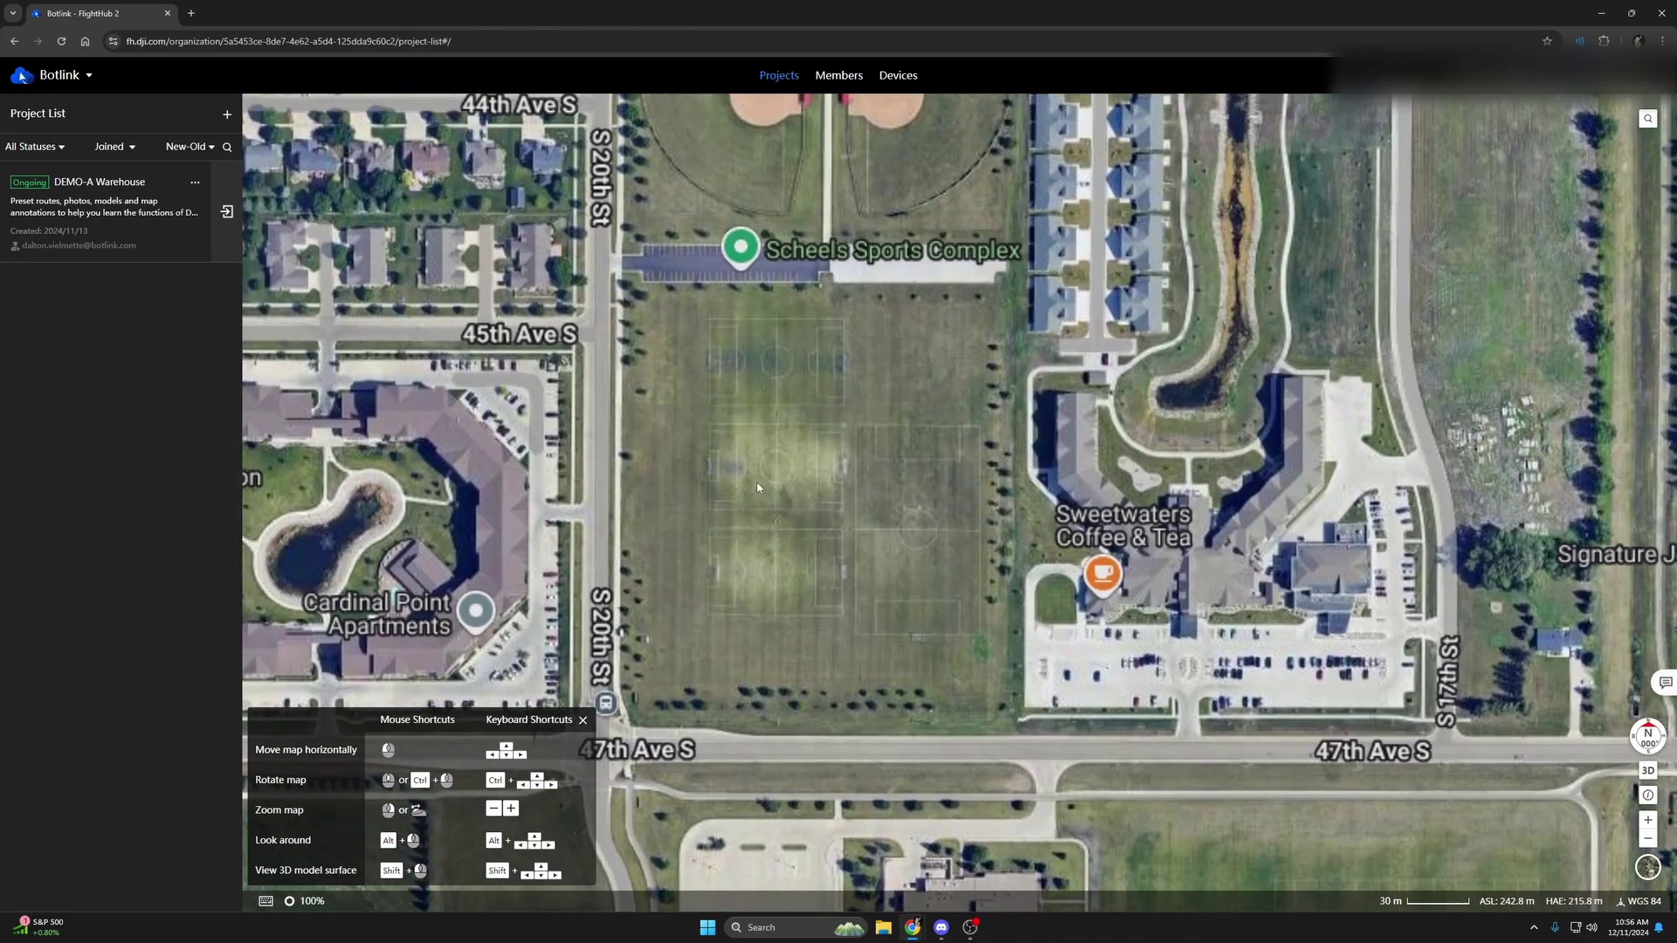
Start a new project named 'Test'
left_click(230, 116)
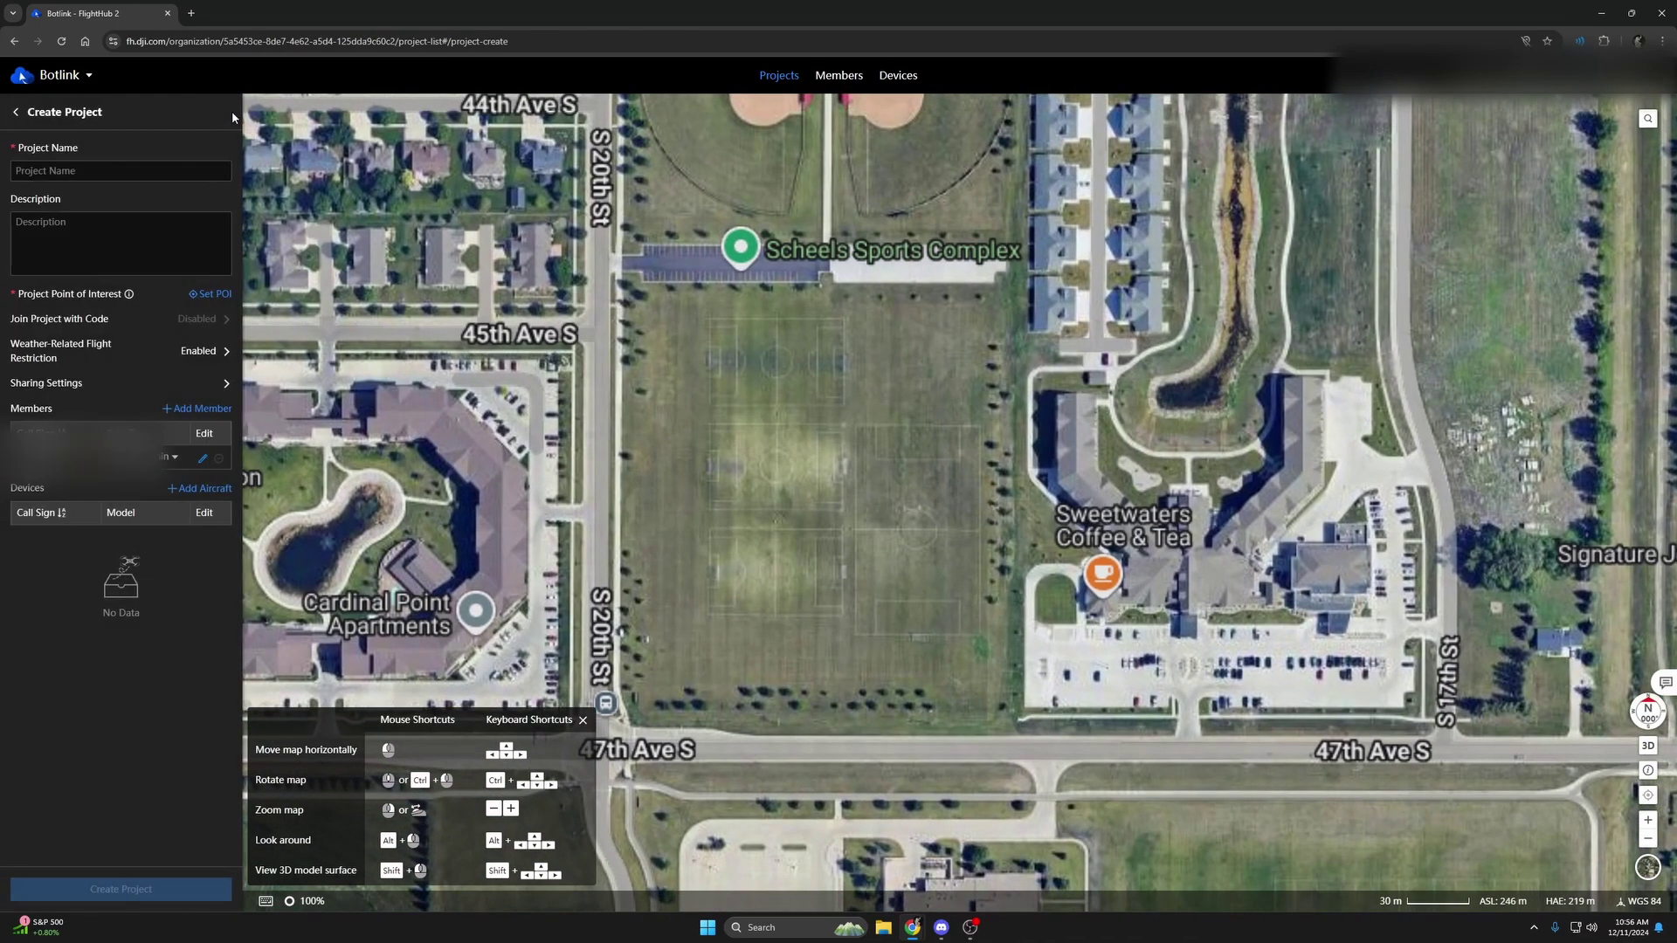
left_click(75, 174)
type("Test")
left_click(97, 253)
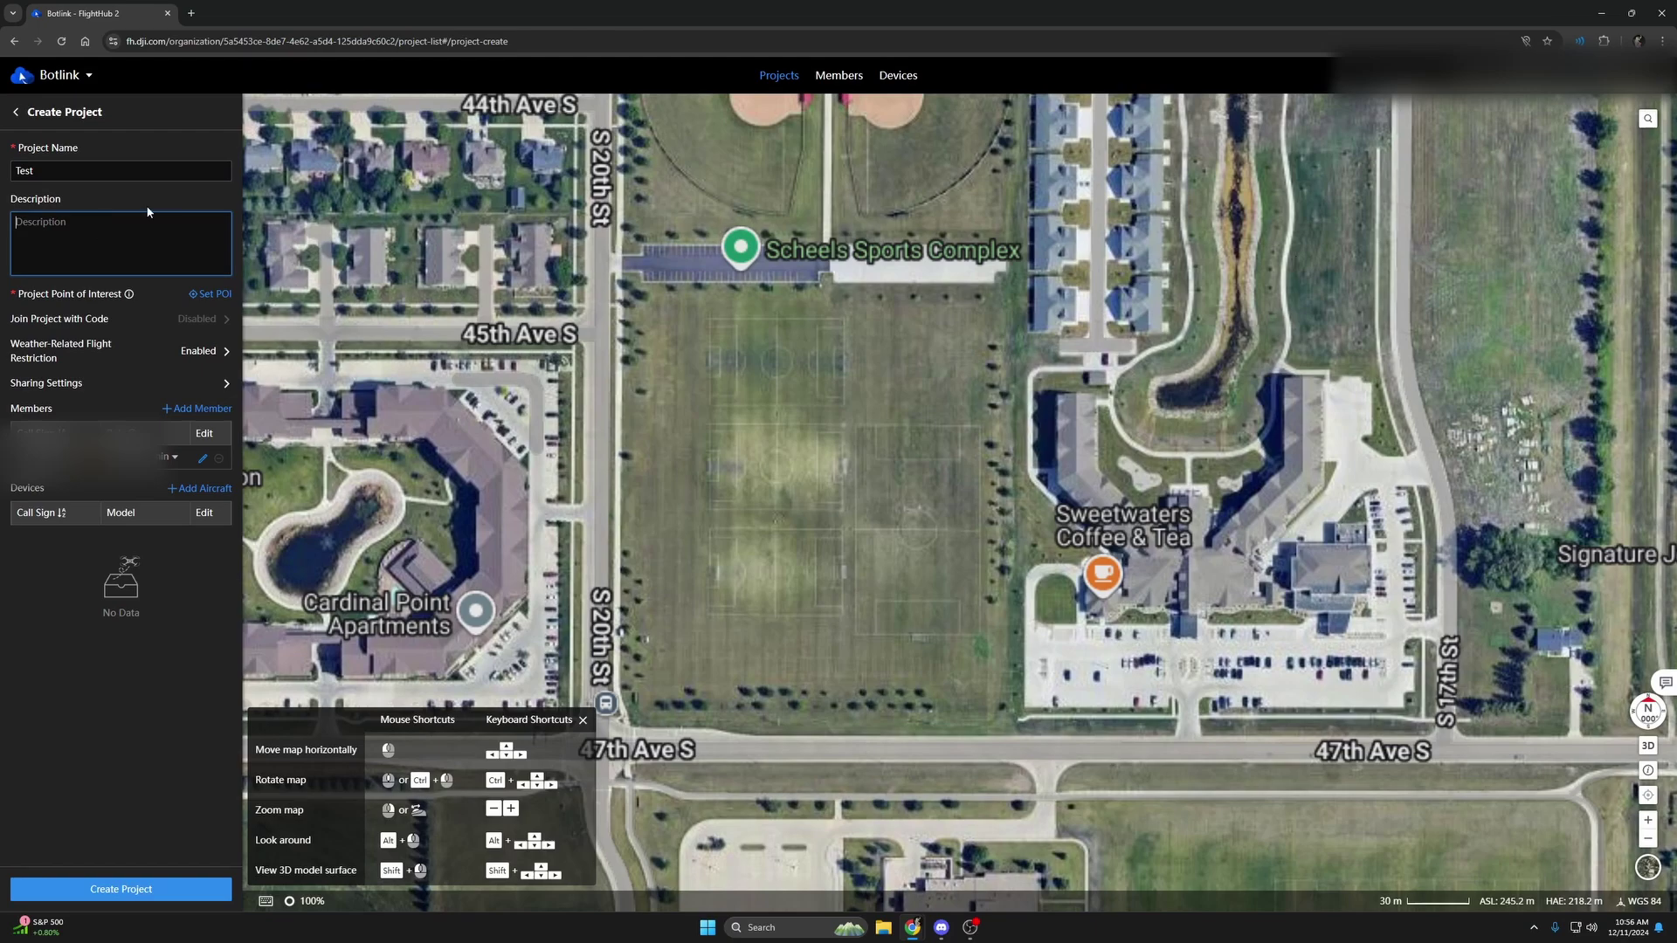
Place the point of interest on the soccer fields and create the project without adding aircraft
left_click(202, 296)
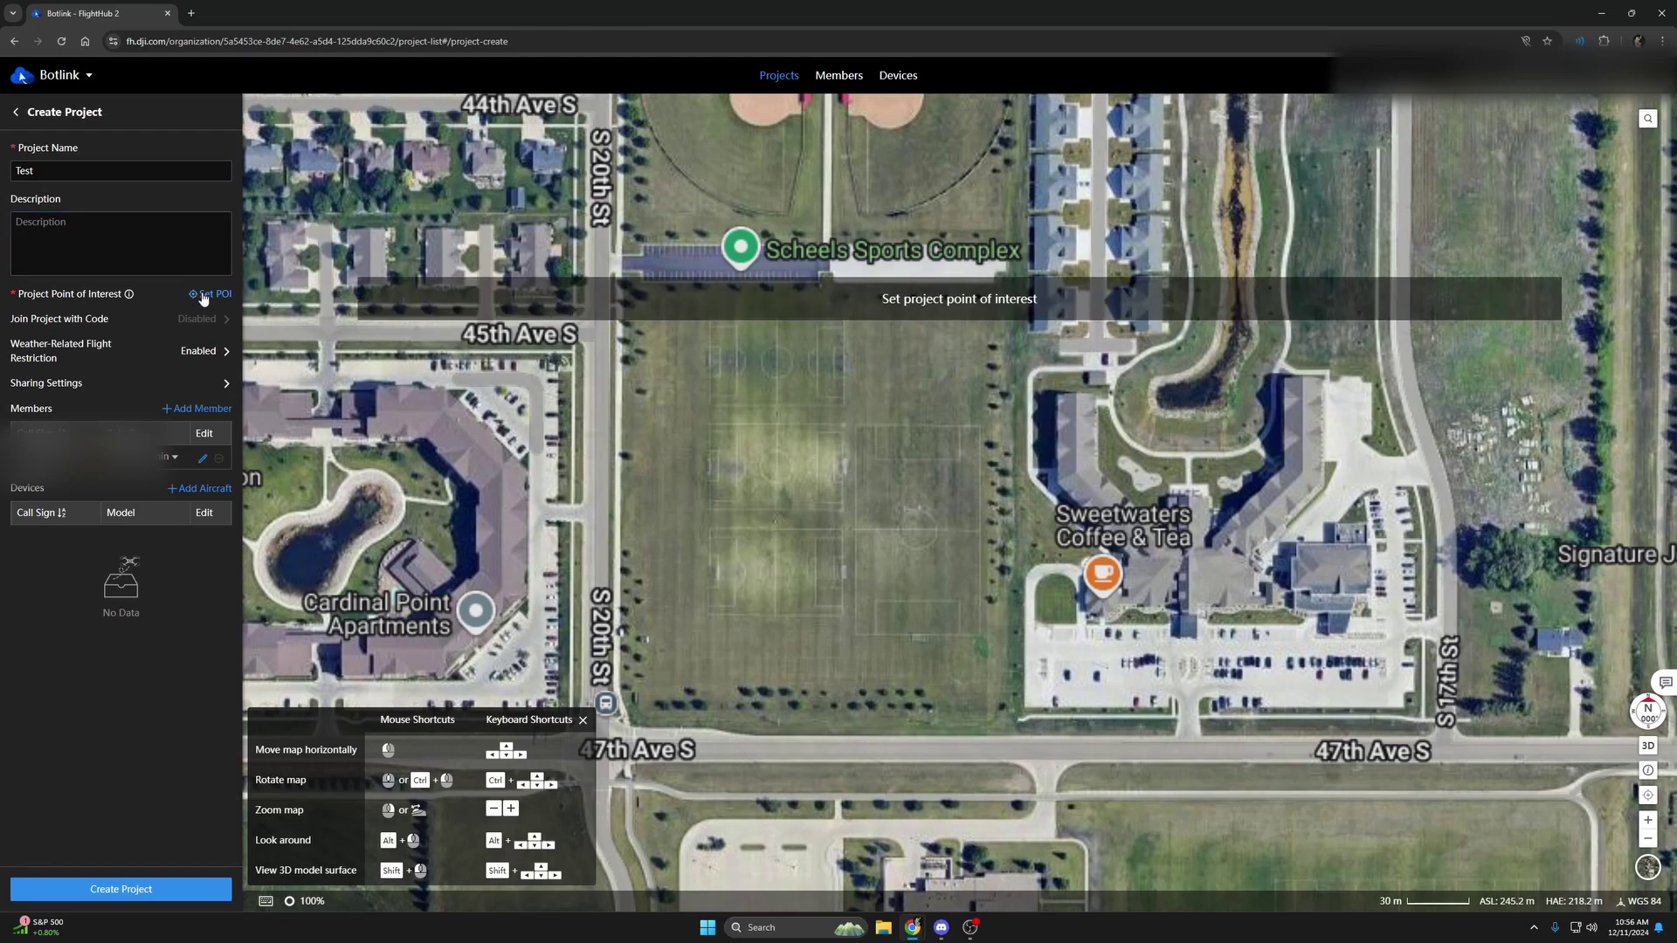
left_click(844, 479)
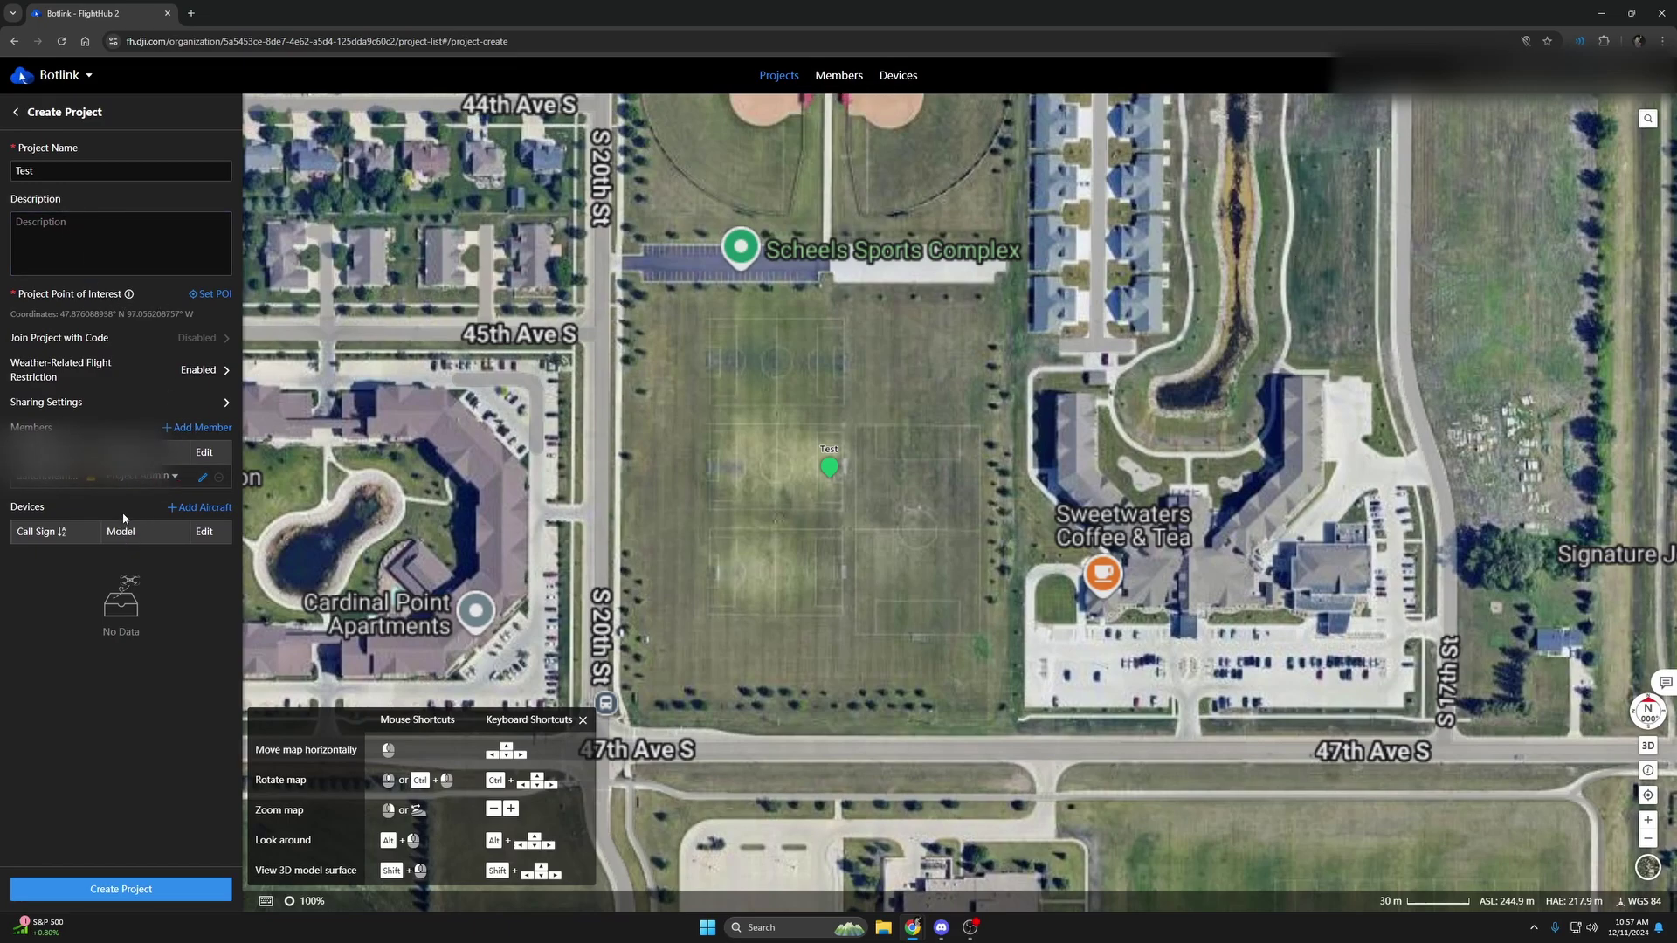
left_click(198, 513)
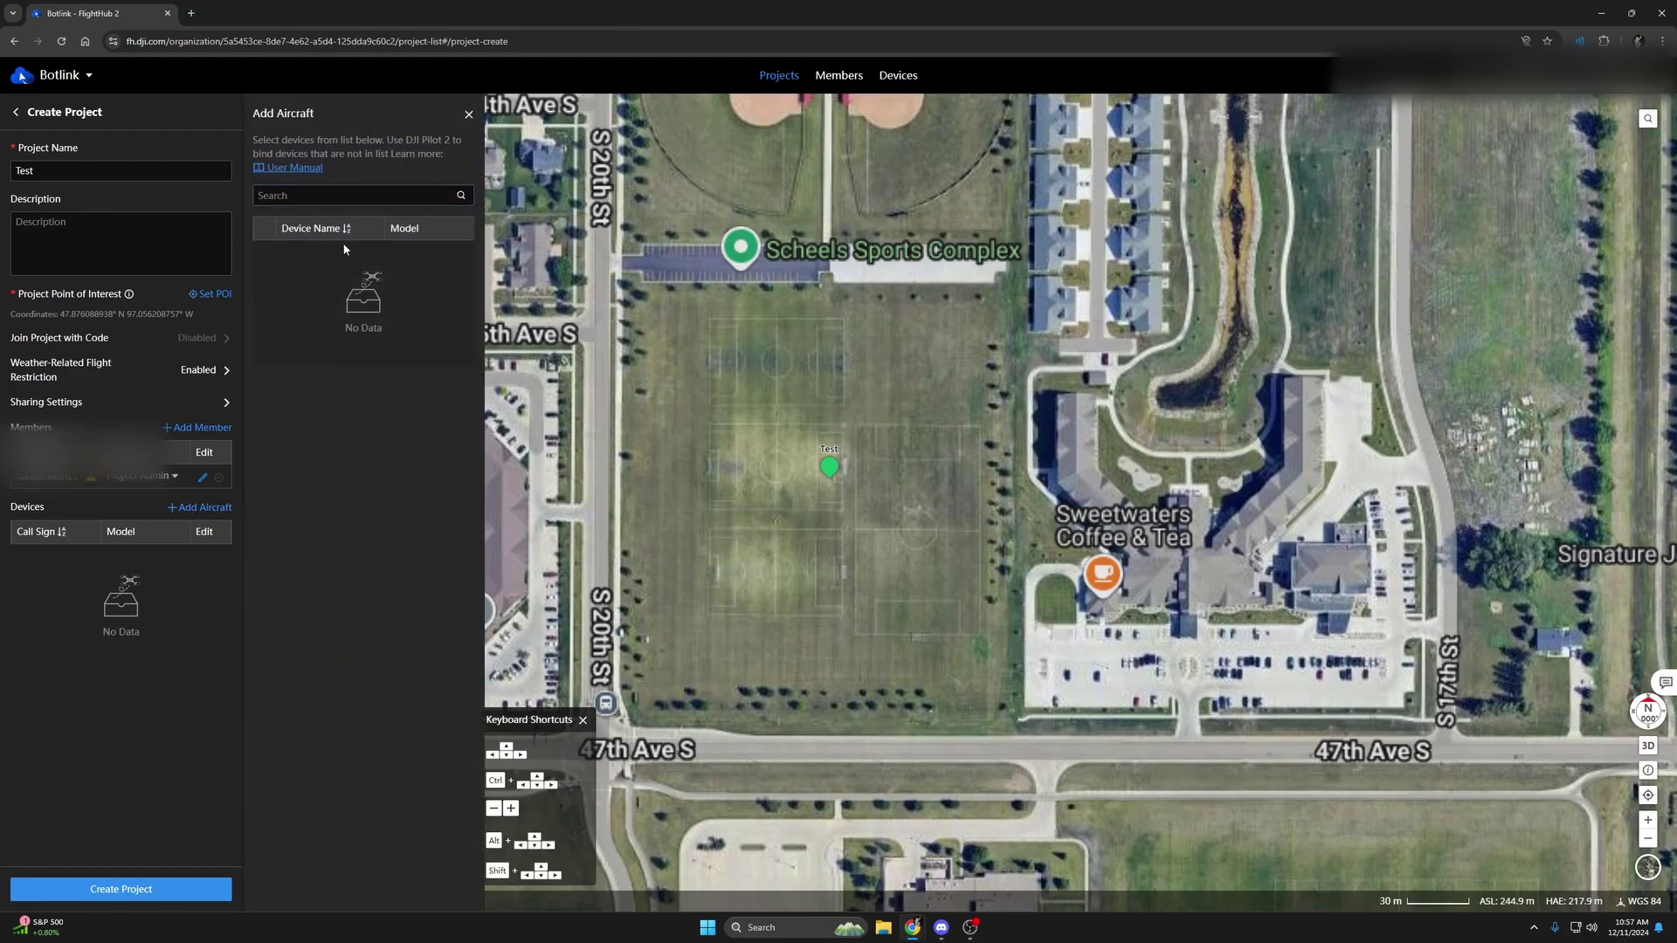
left_click(469, 116)
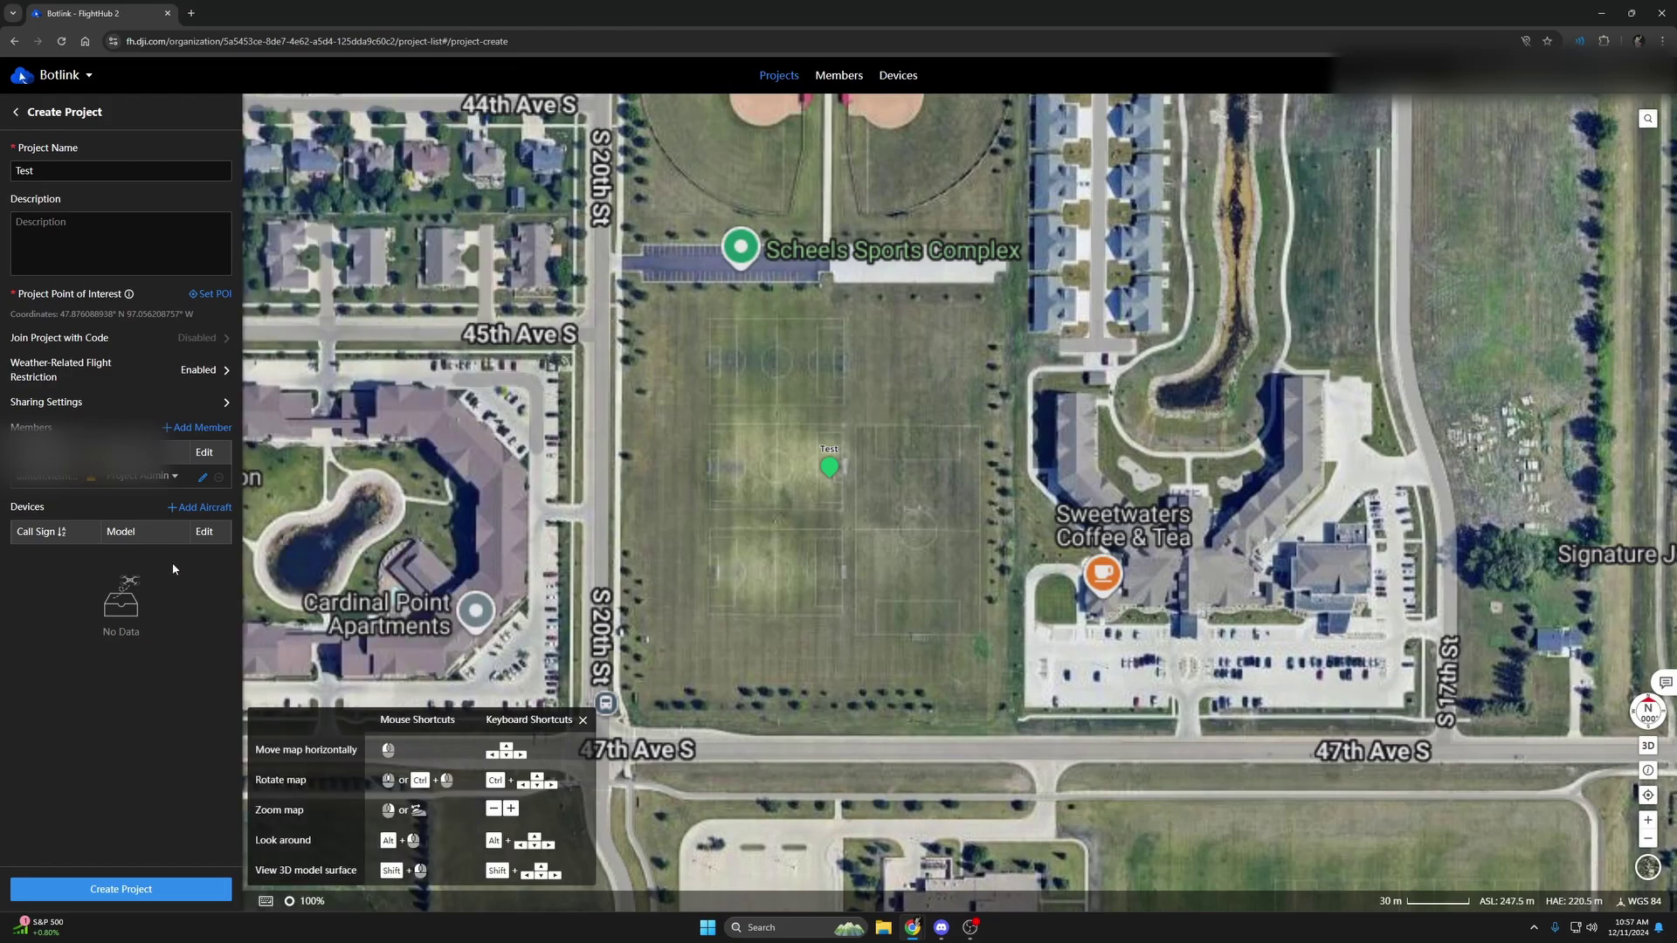
left_click(141, 889)
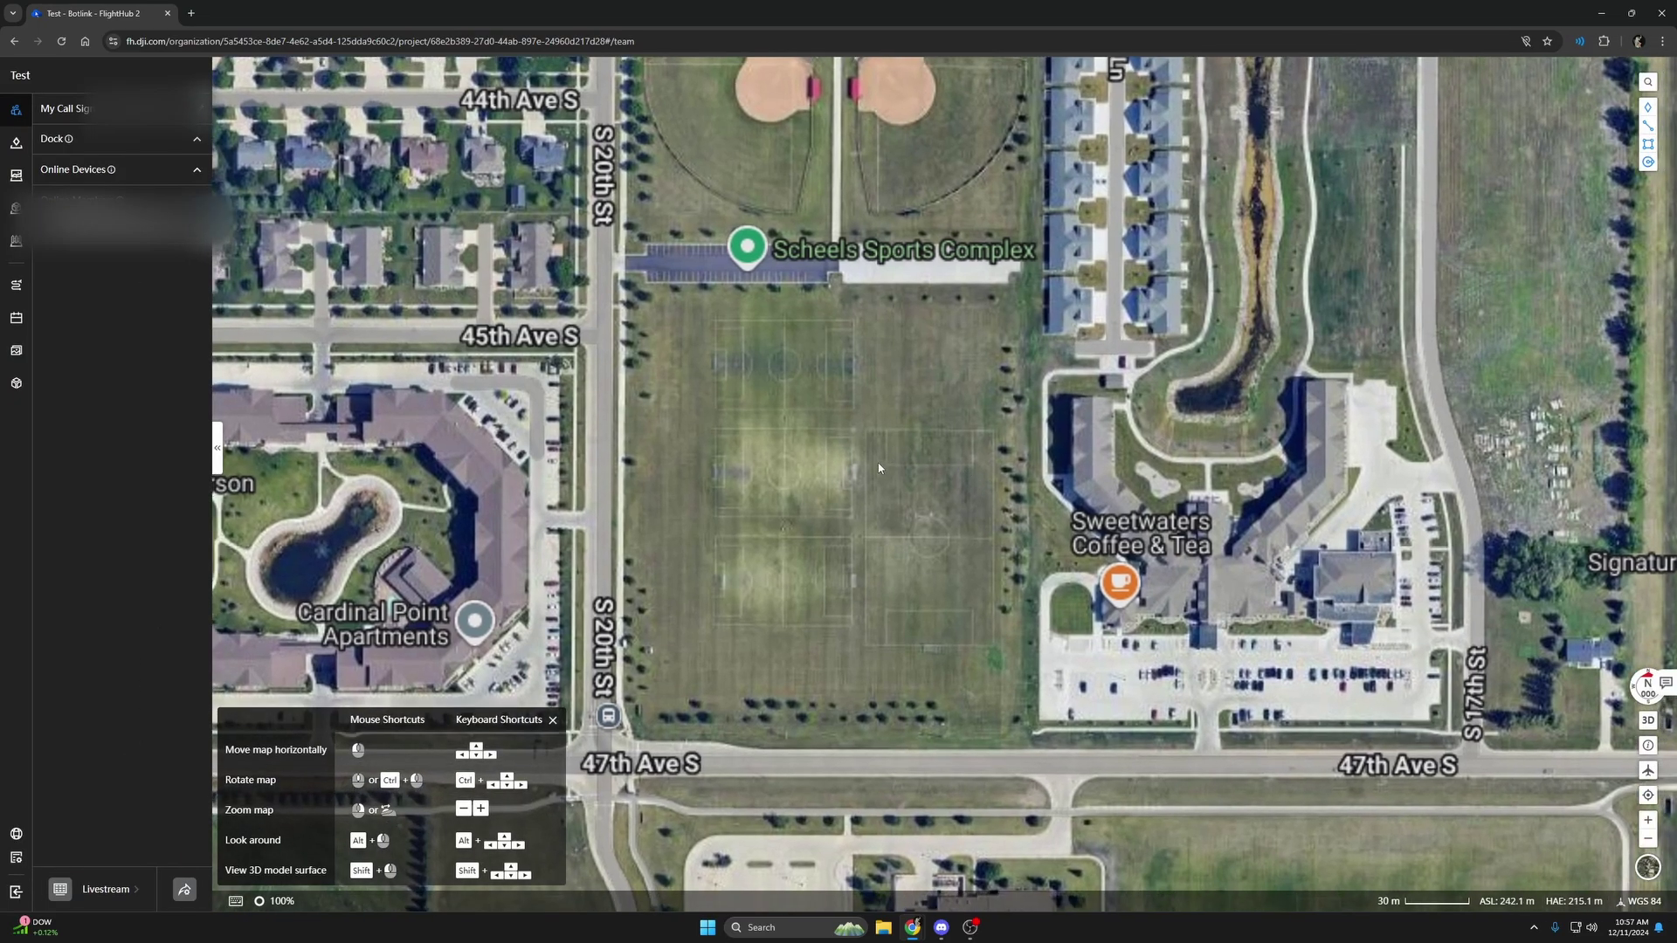
Display the Field annotations, then check the map models and custom flight area panels
left_click(15, 145)
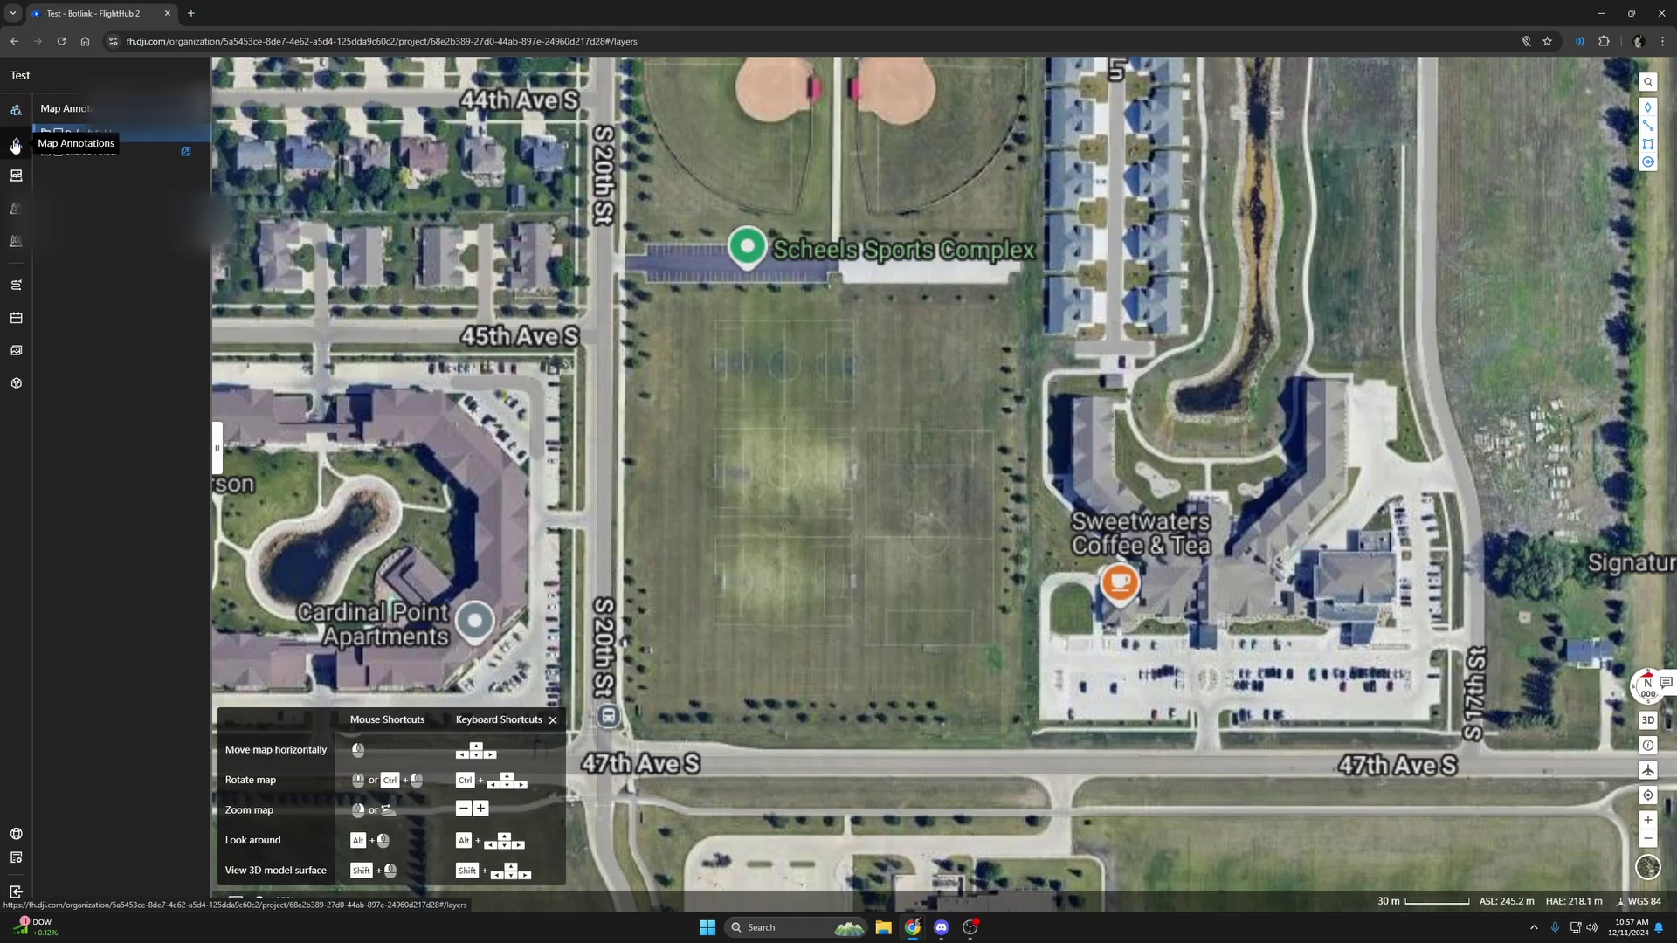
left_click(59, 151)
left_click(16, 174)
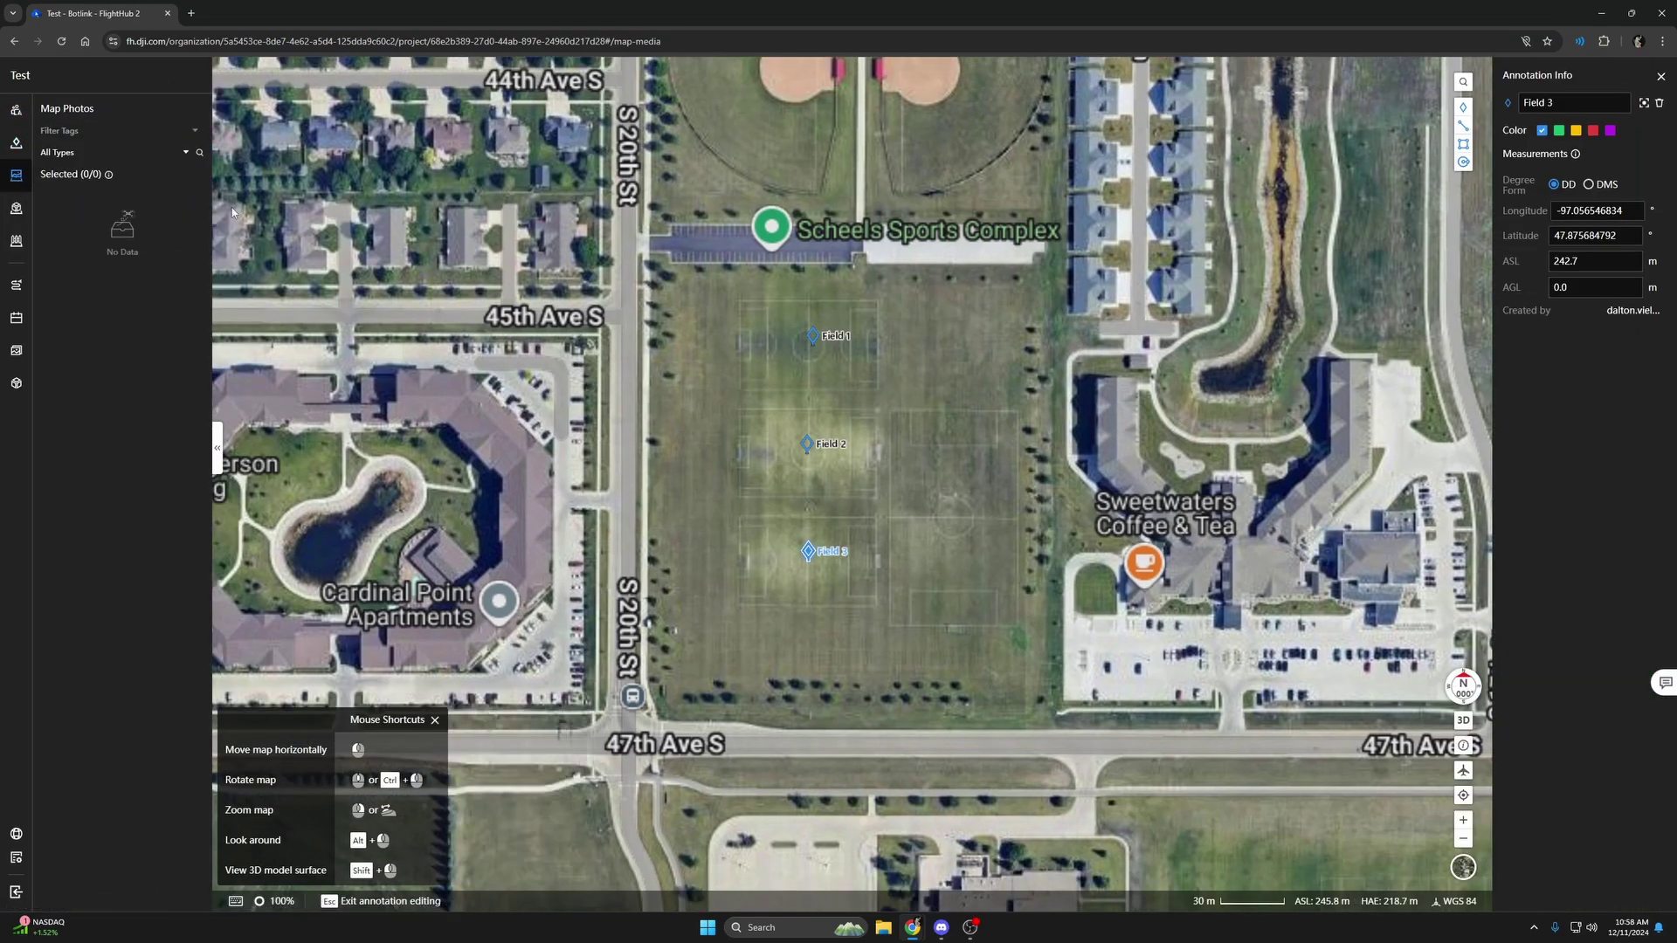
key("Escape")
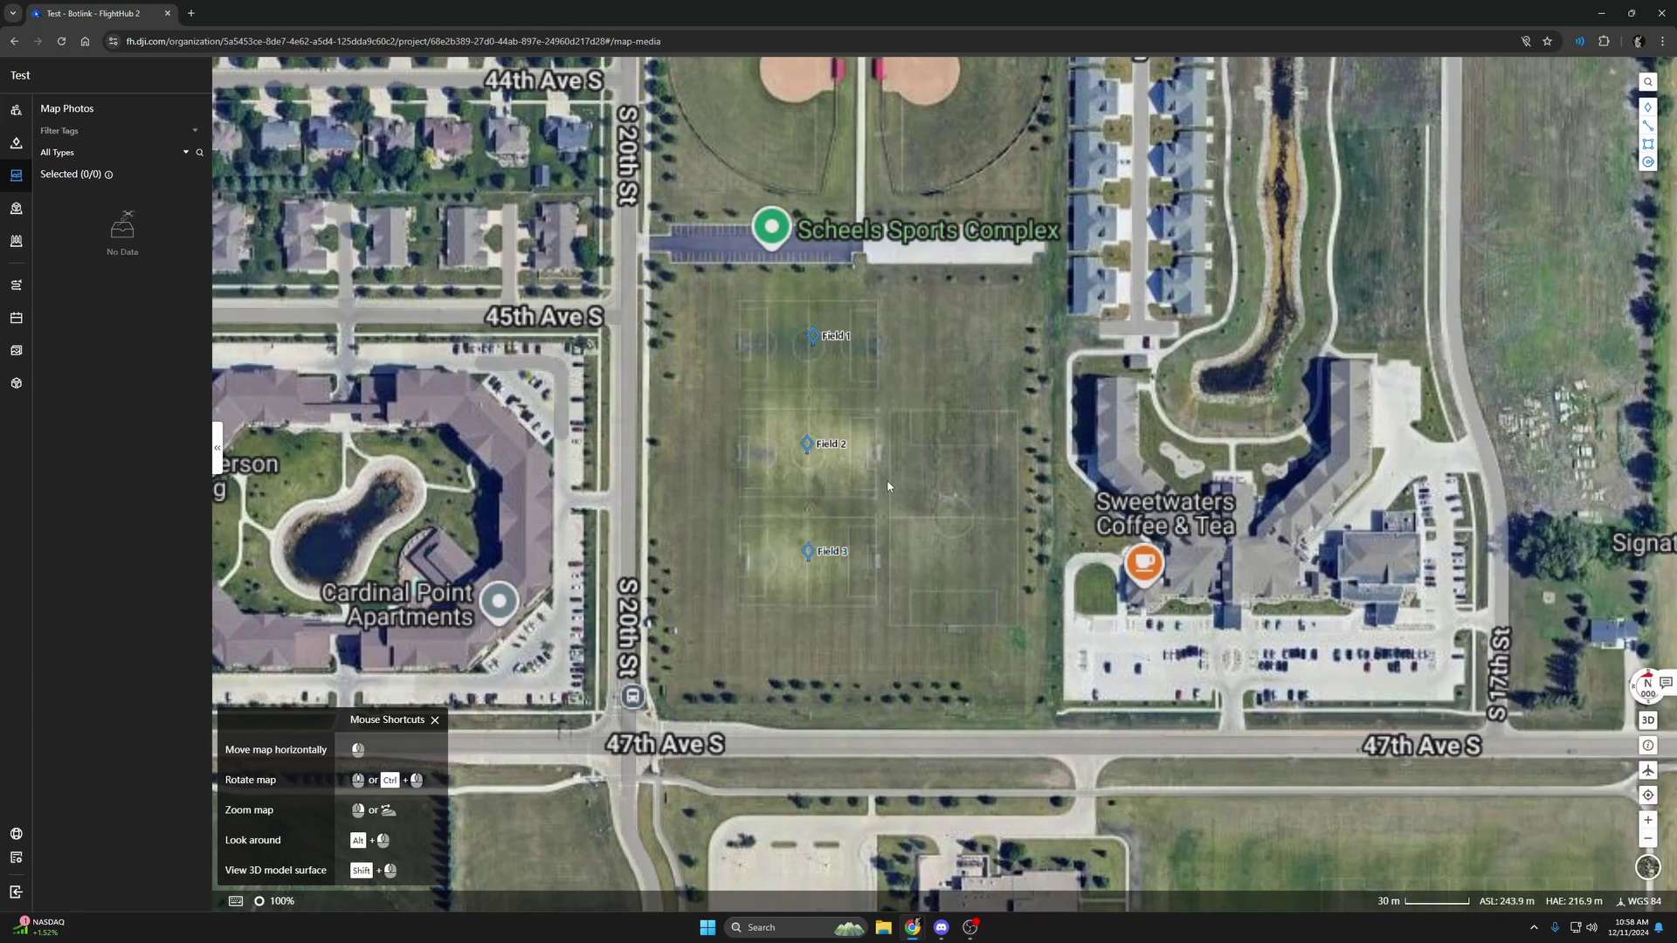
left_click(18, 212)
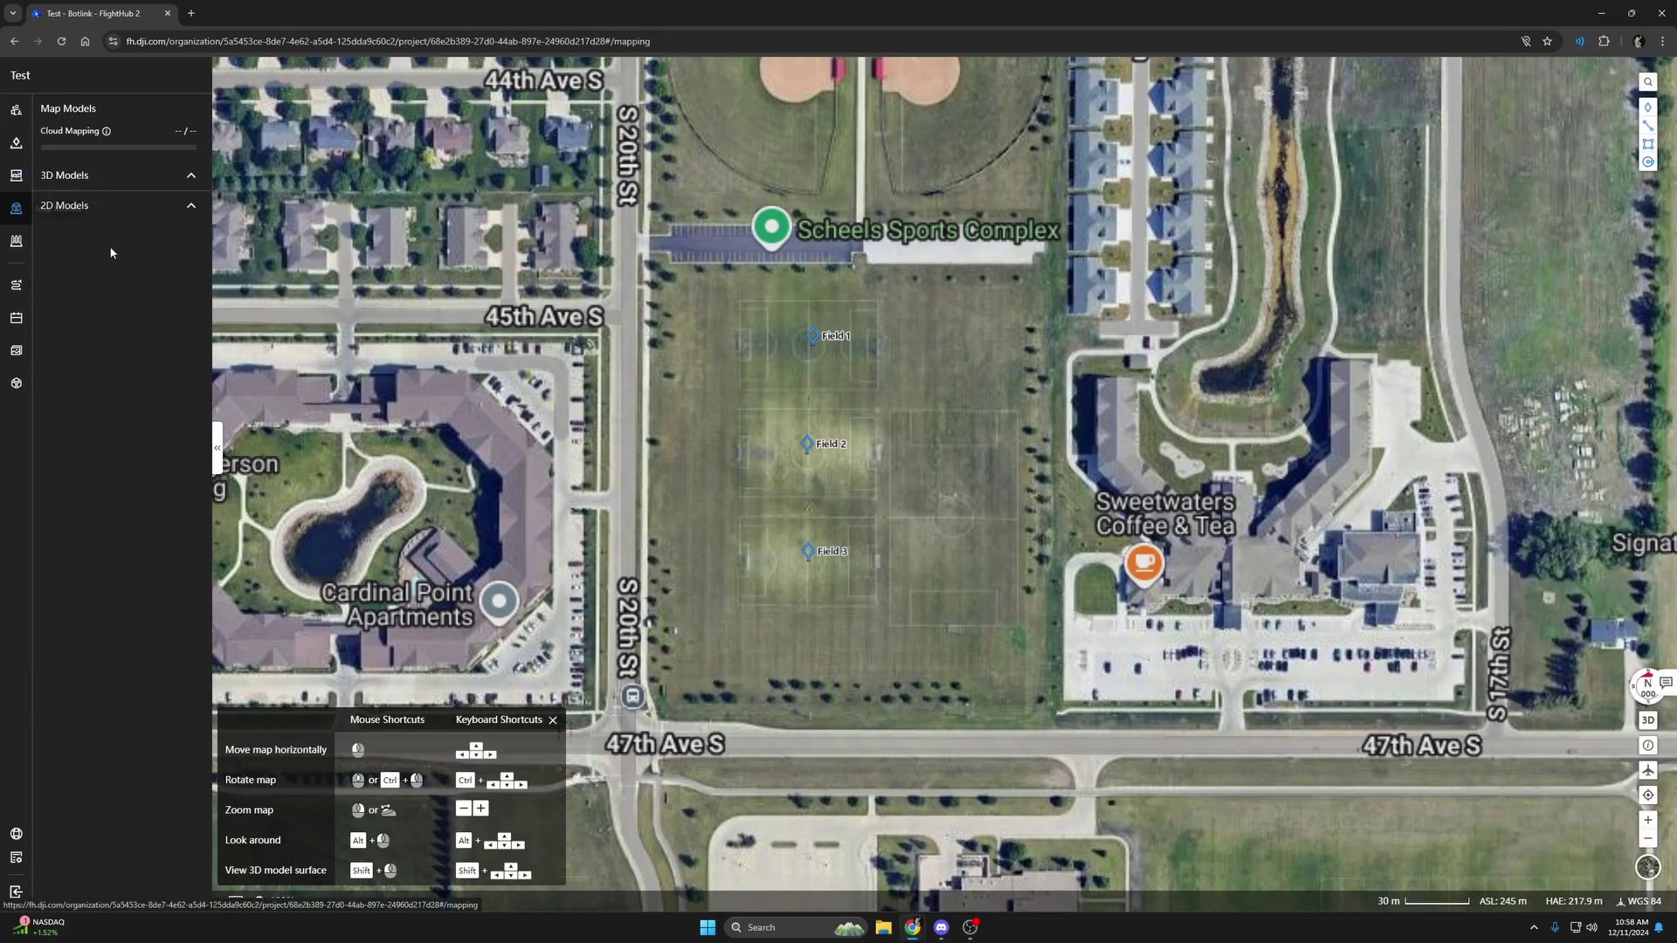
left_click(16, 249)
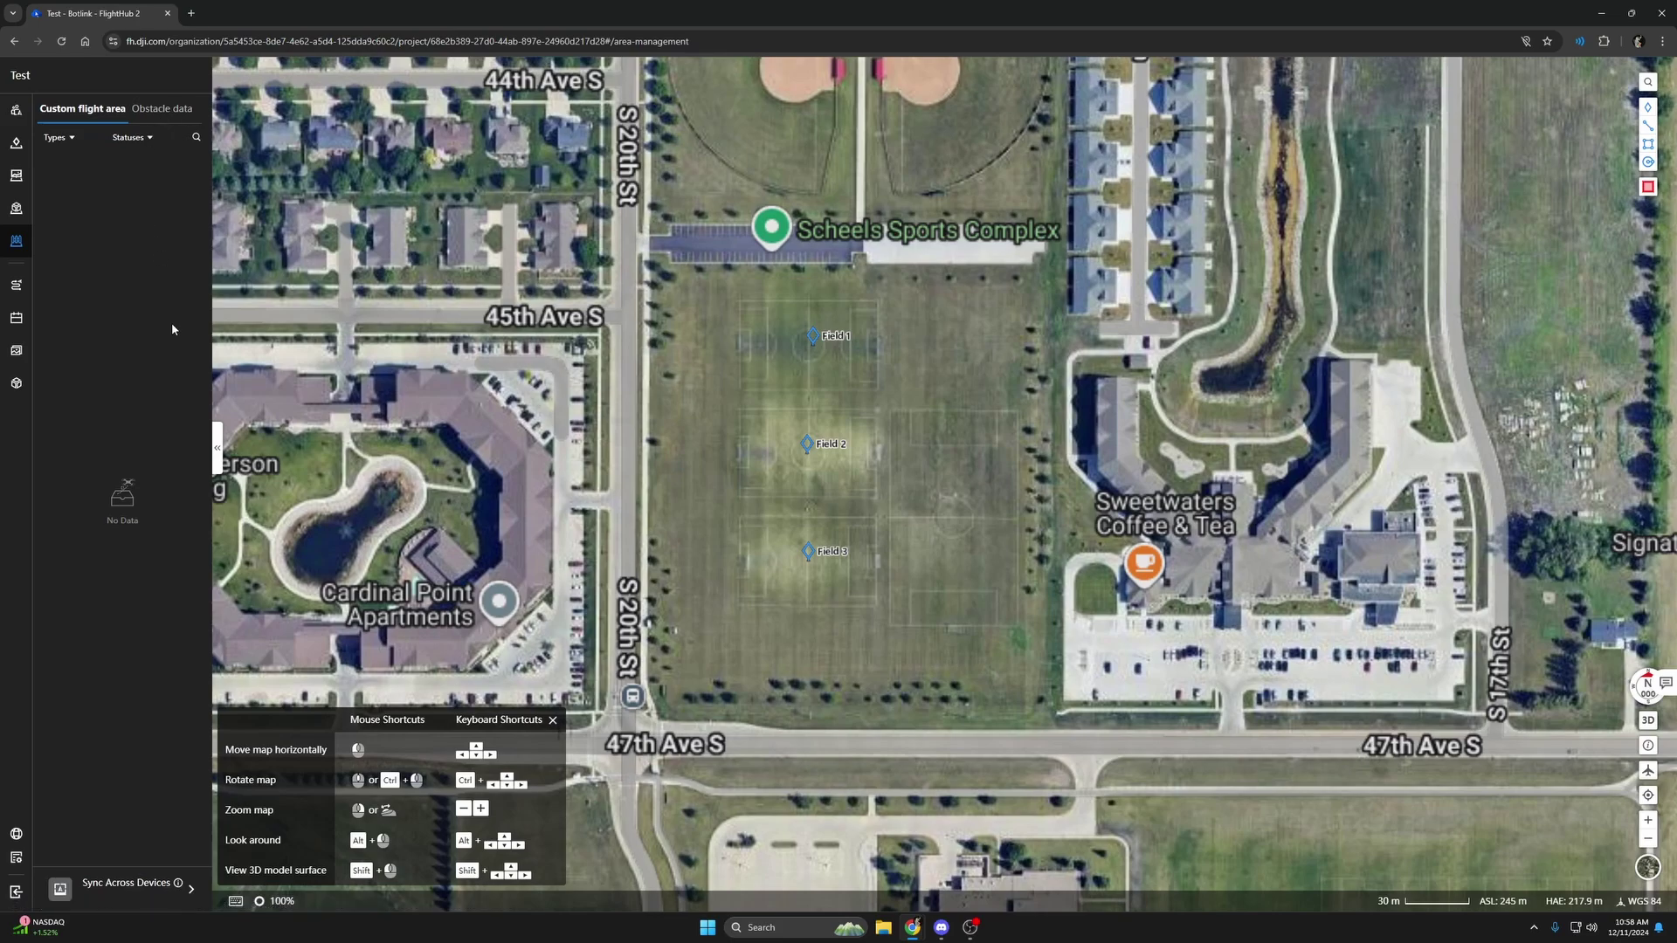
In the flight route library, create a Mavic 3E Area Route named 'Video Test'
left_click(15, 287)
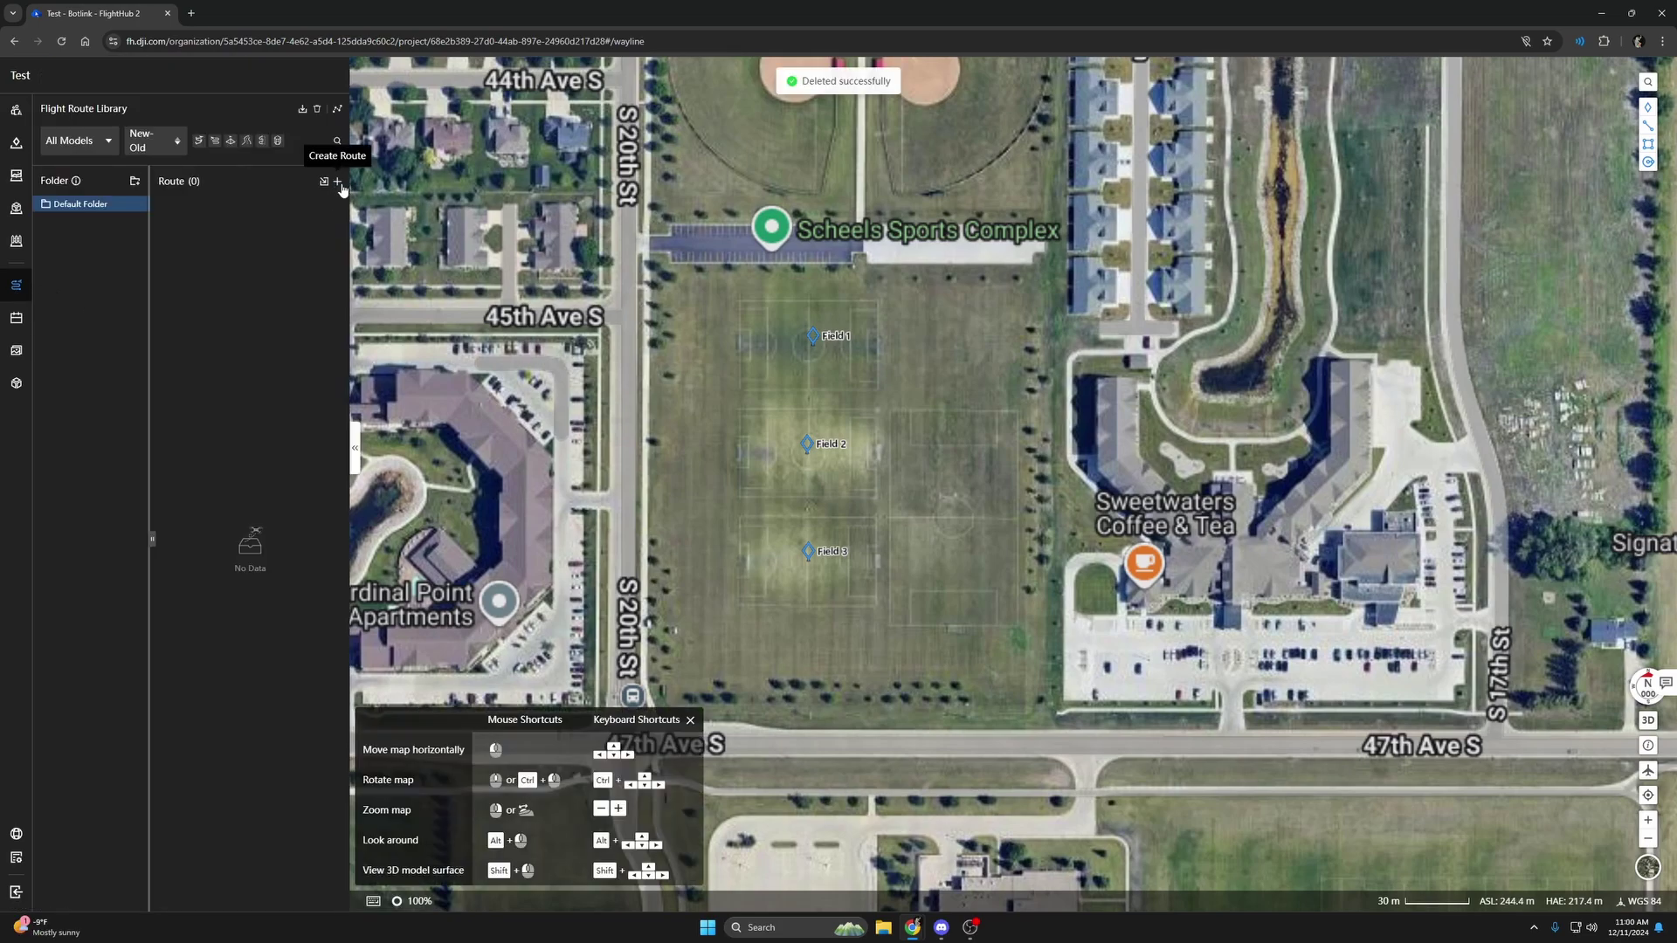
left_click(338, 182)
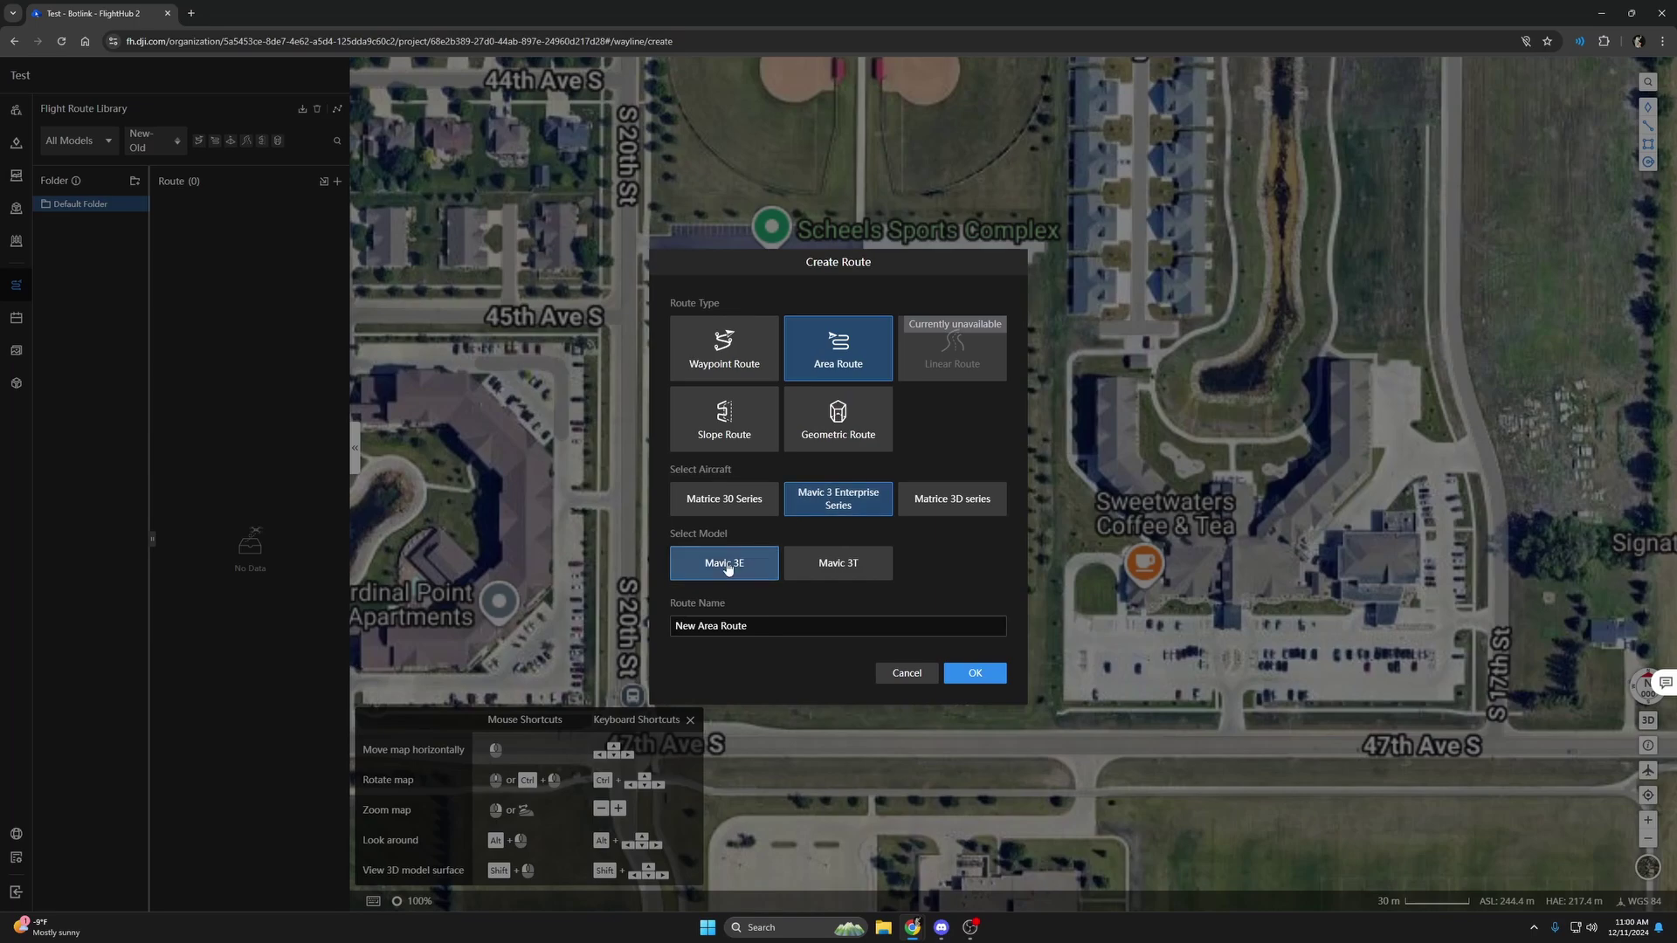
left_click_drag(760, 626, 654, 619)
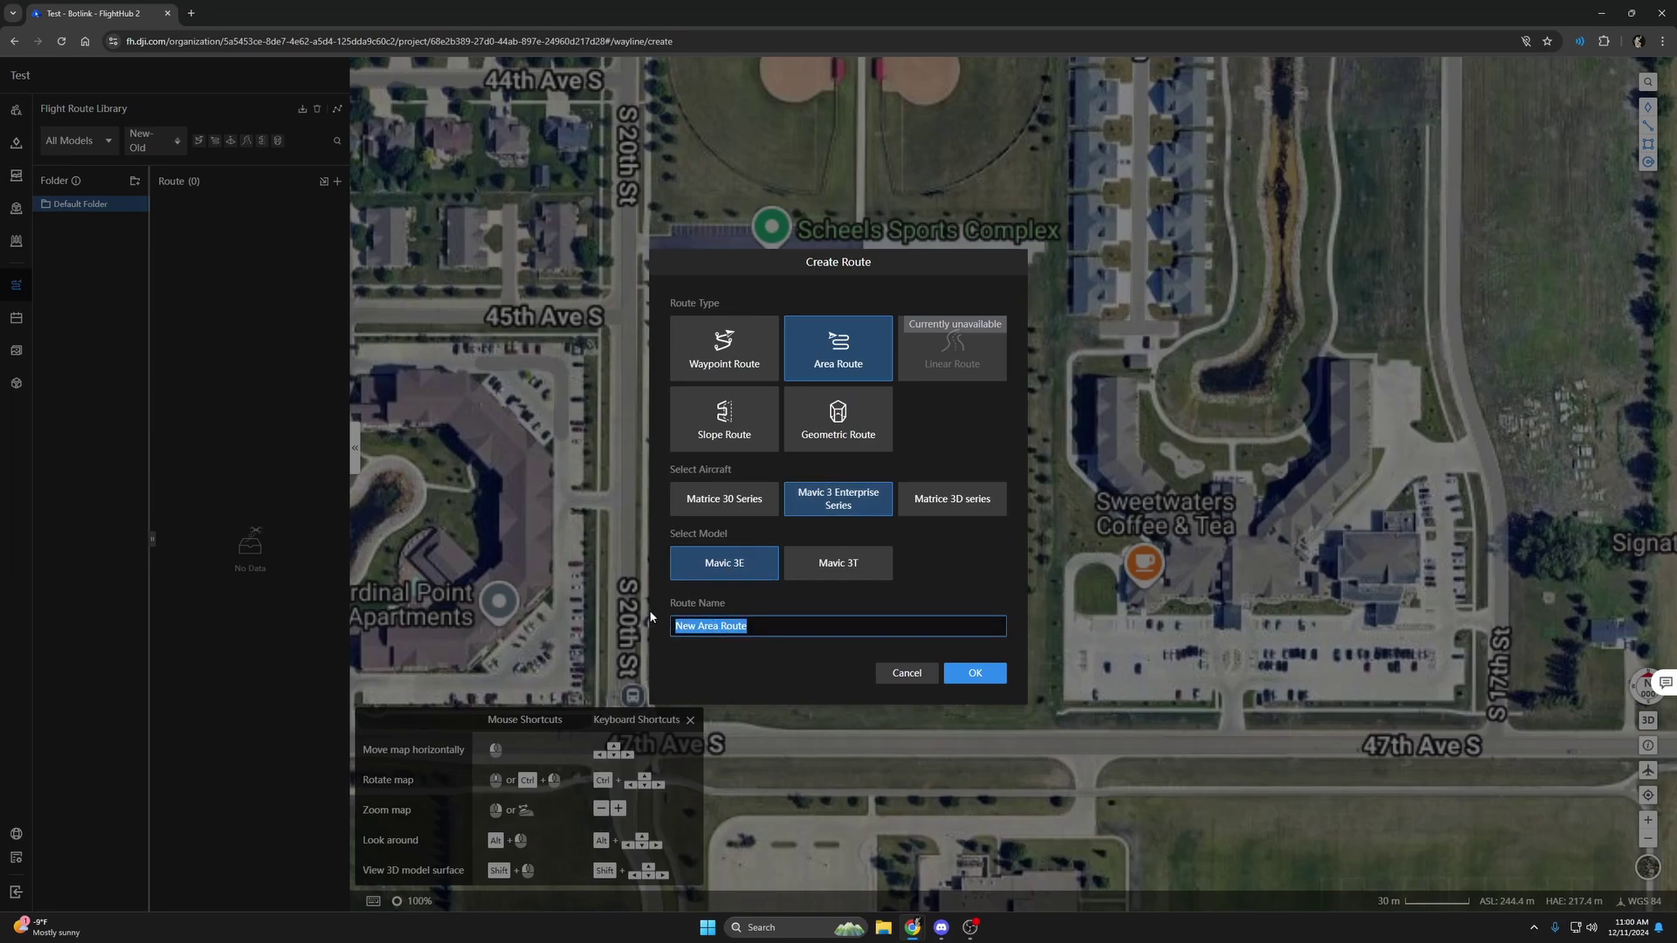
type("Video Test")
left_click(982, 674)
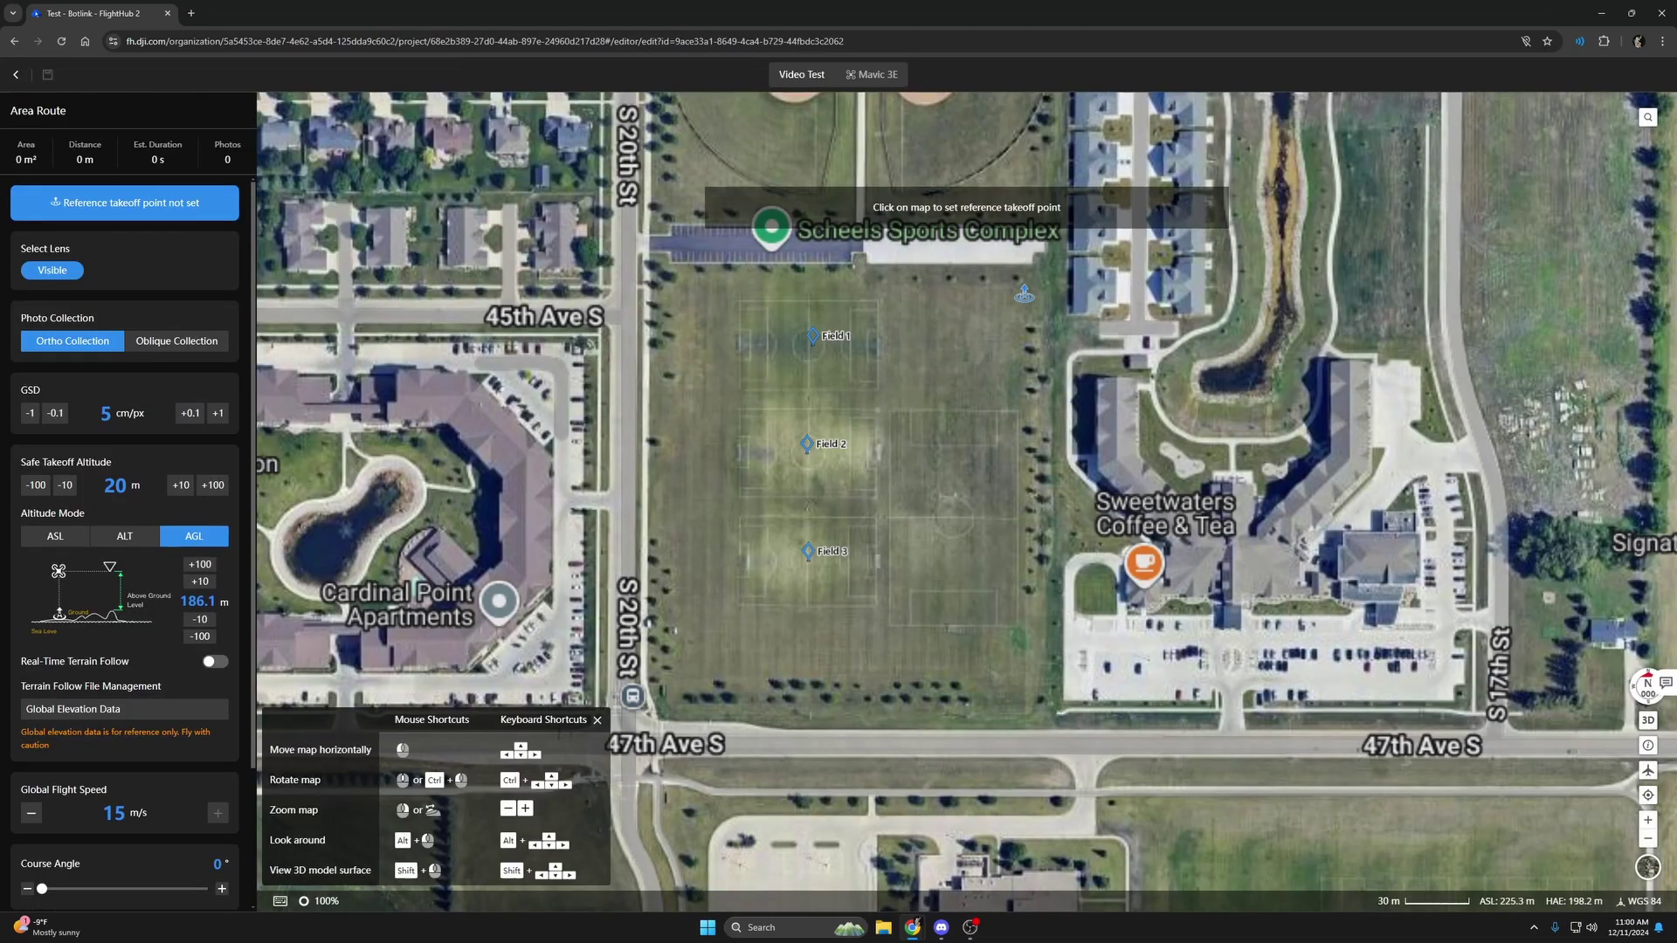
Set a takeoff point north of the fields, draw a four-corner area around them, and save
left_click(958, 253)
left_click(1022, 295)
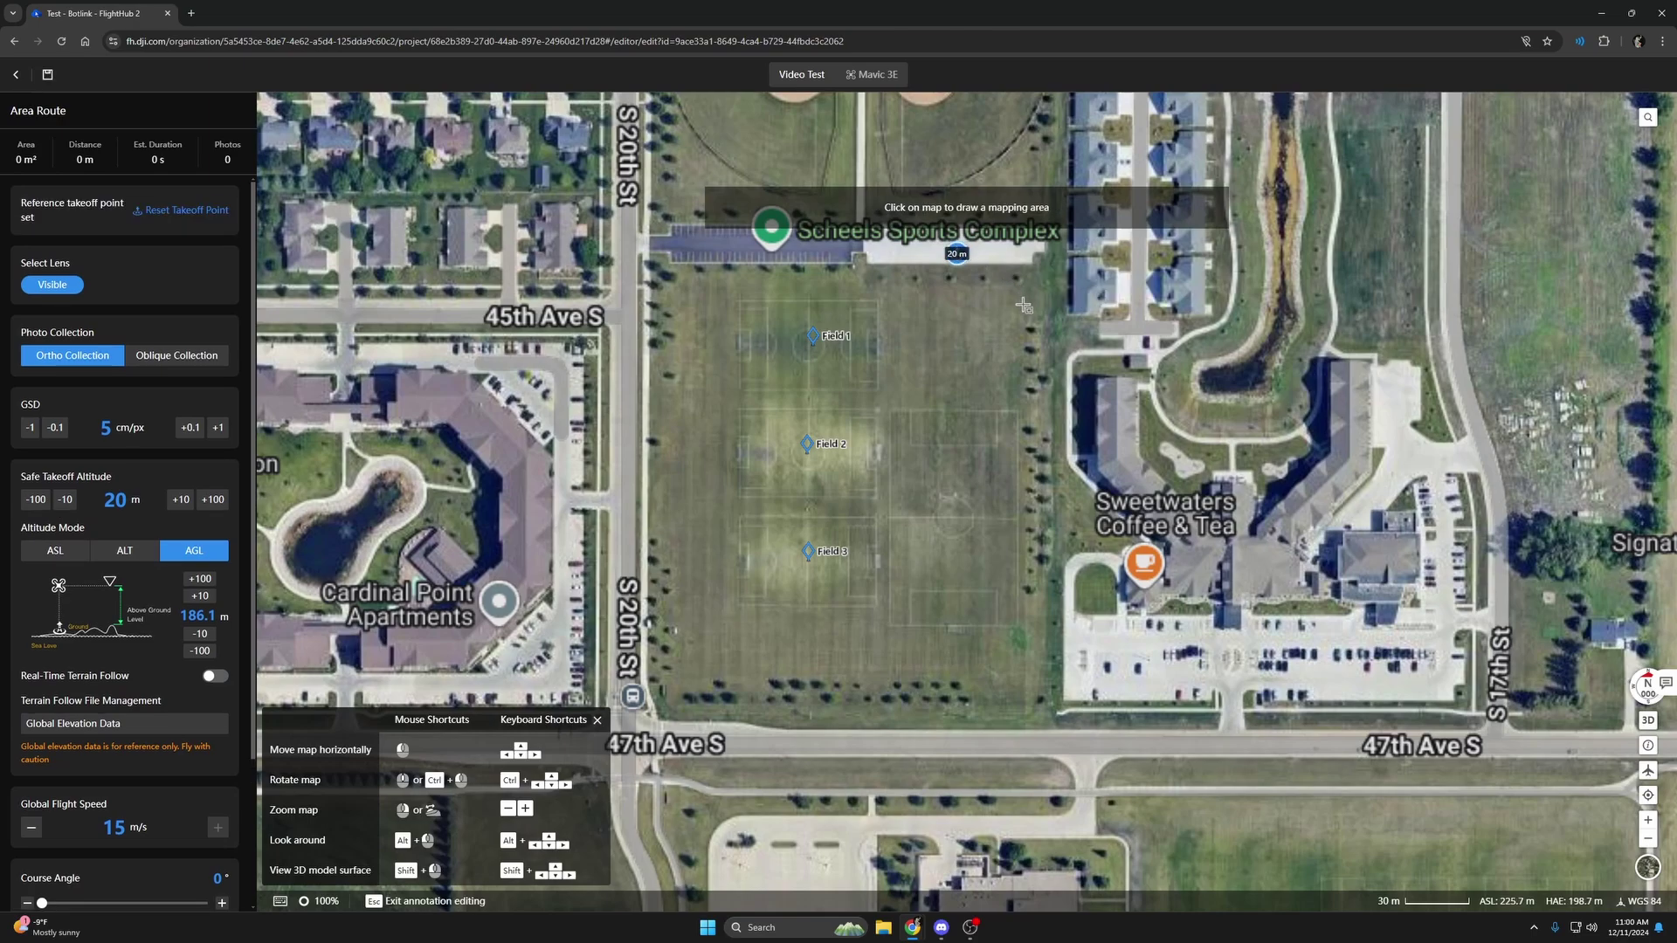
left_click(1019, 645)
left_click(687, 648)
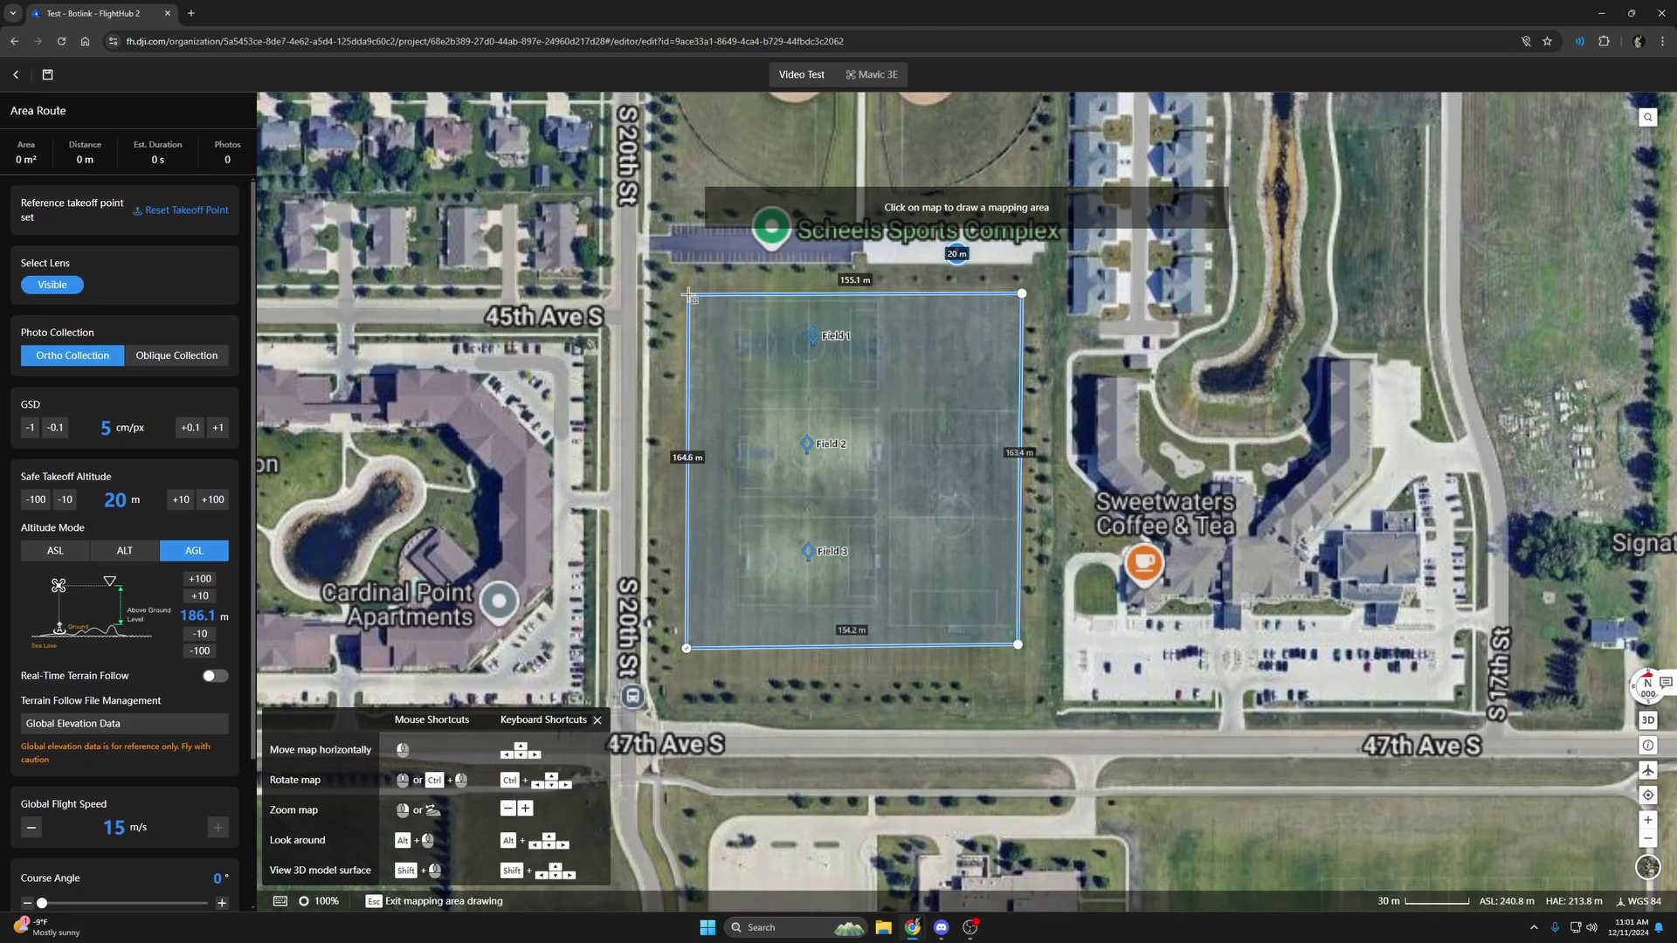
left_click(690, 297)
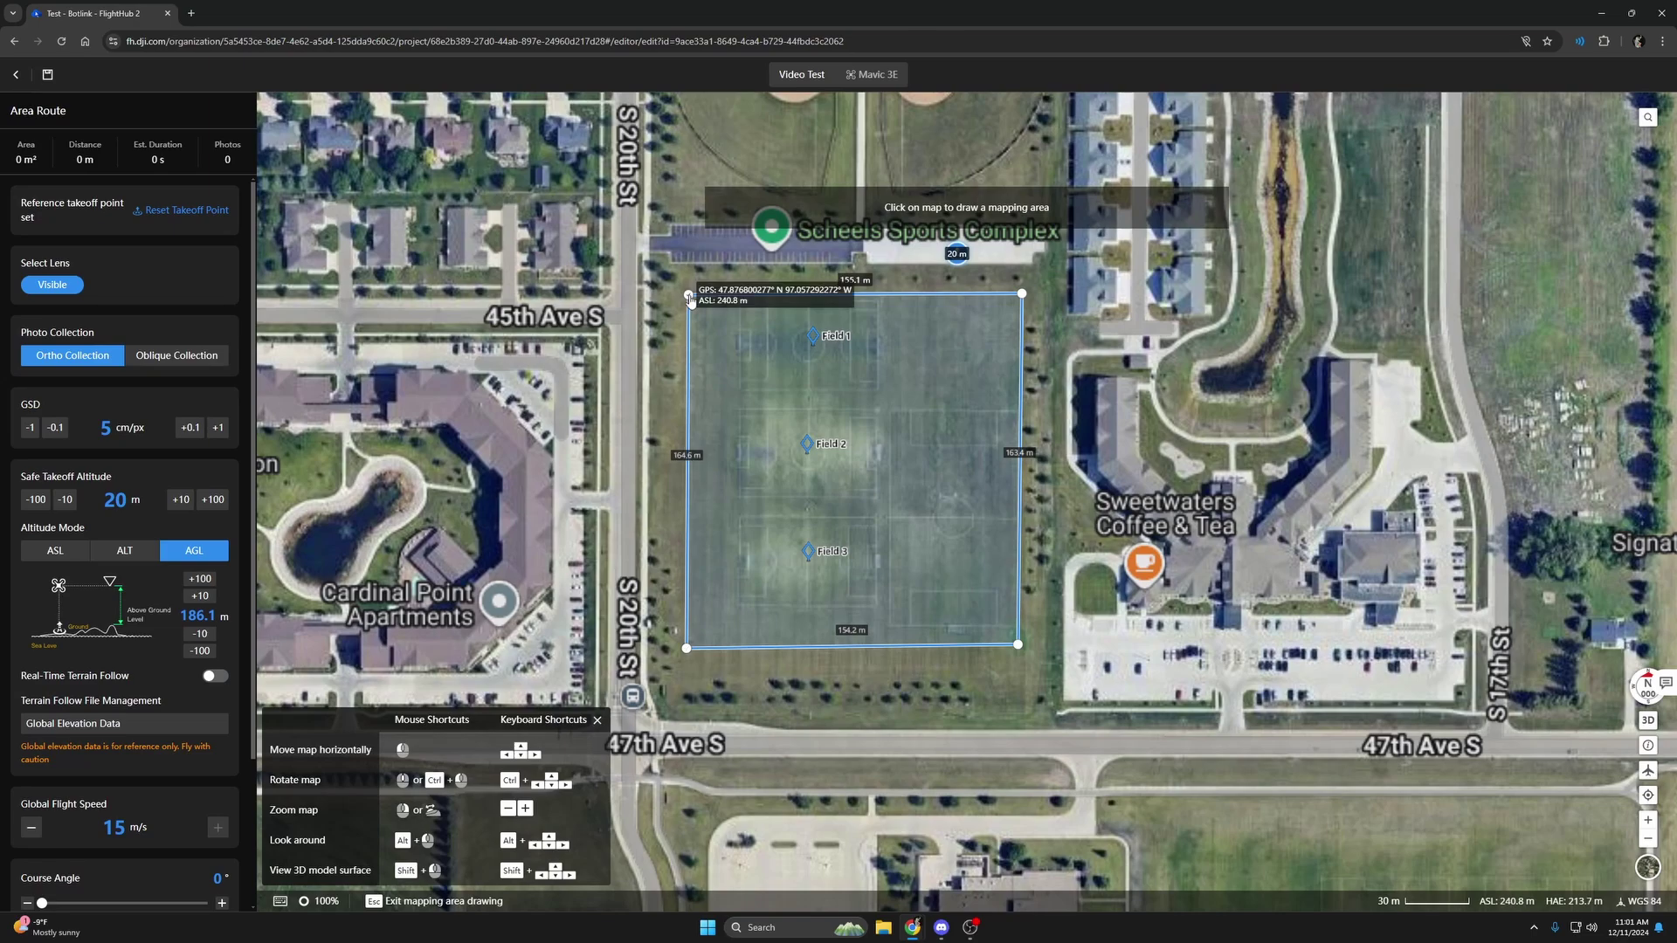
left_click(689, 297)
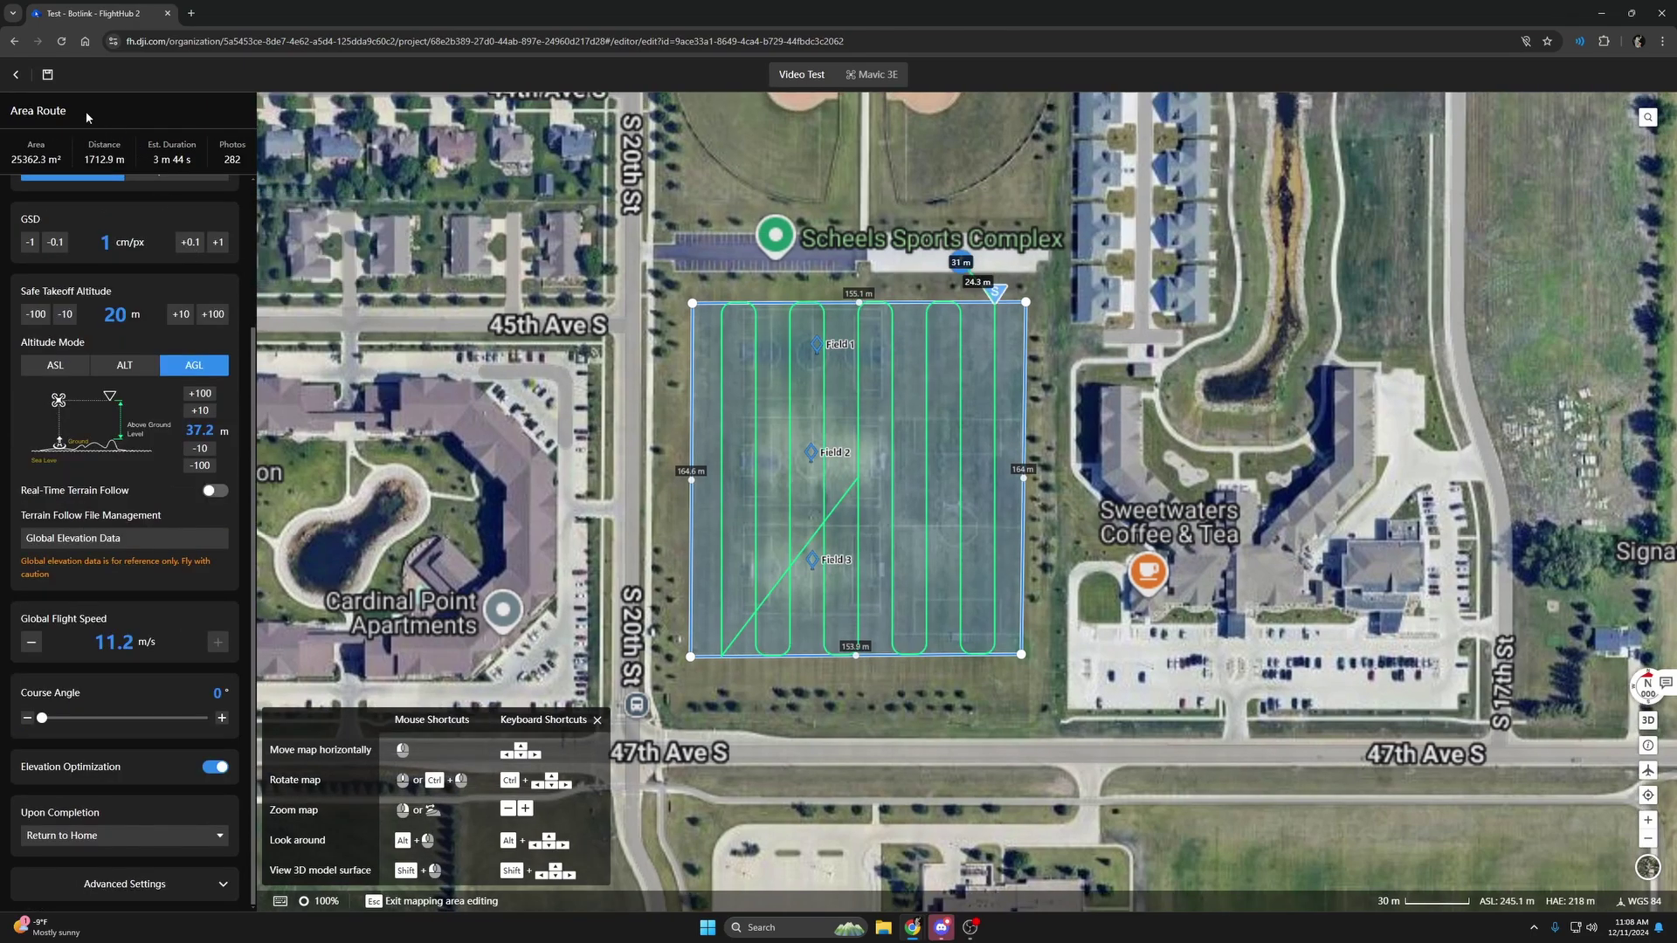
left_click(48, 77)
left_click(18, 78)
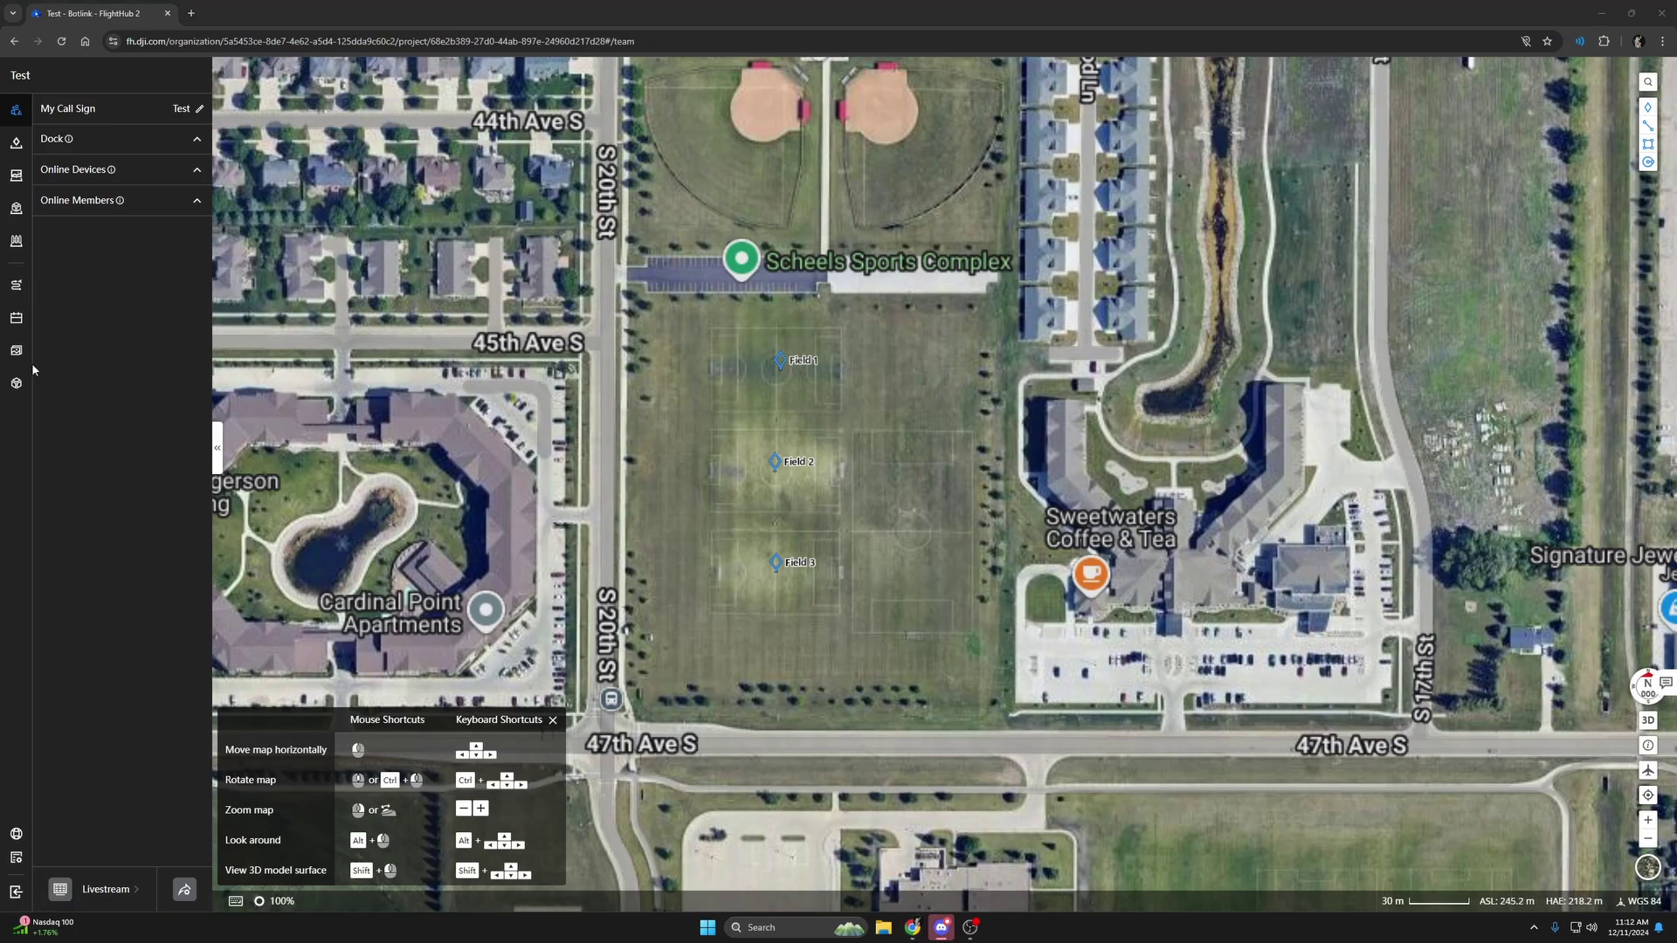
Add the M3E aircraft to the Test project through Project Settings
left_click(61, 312)
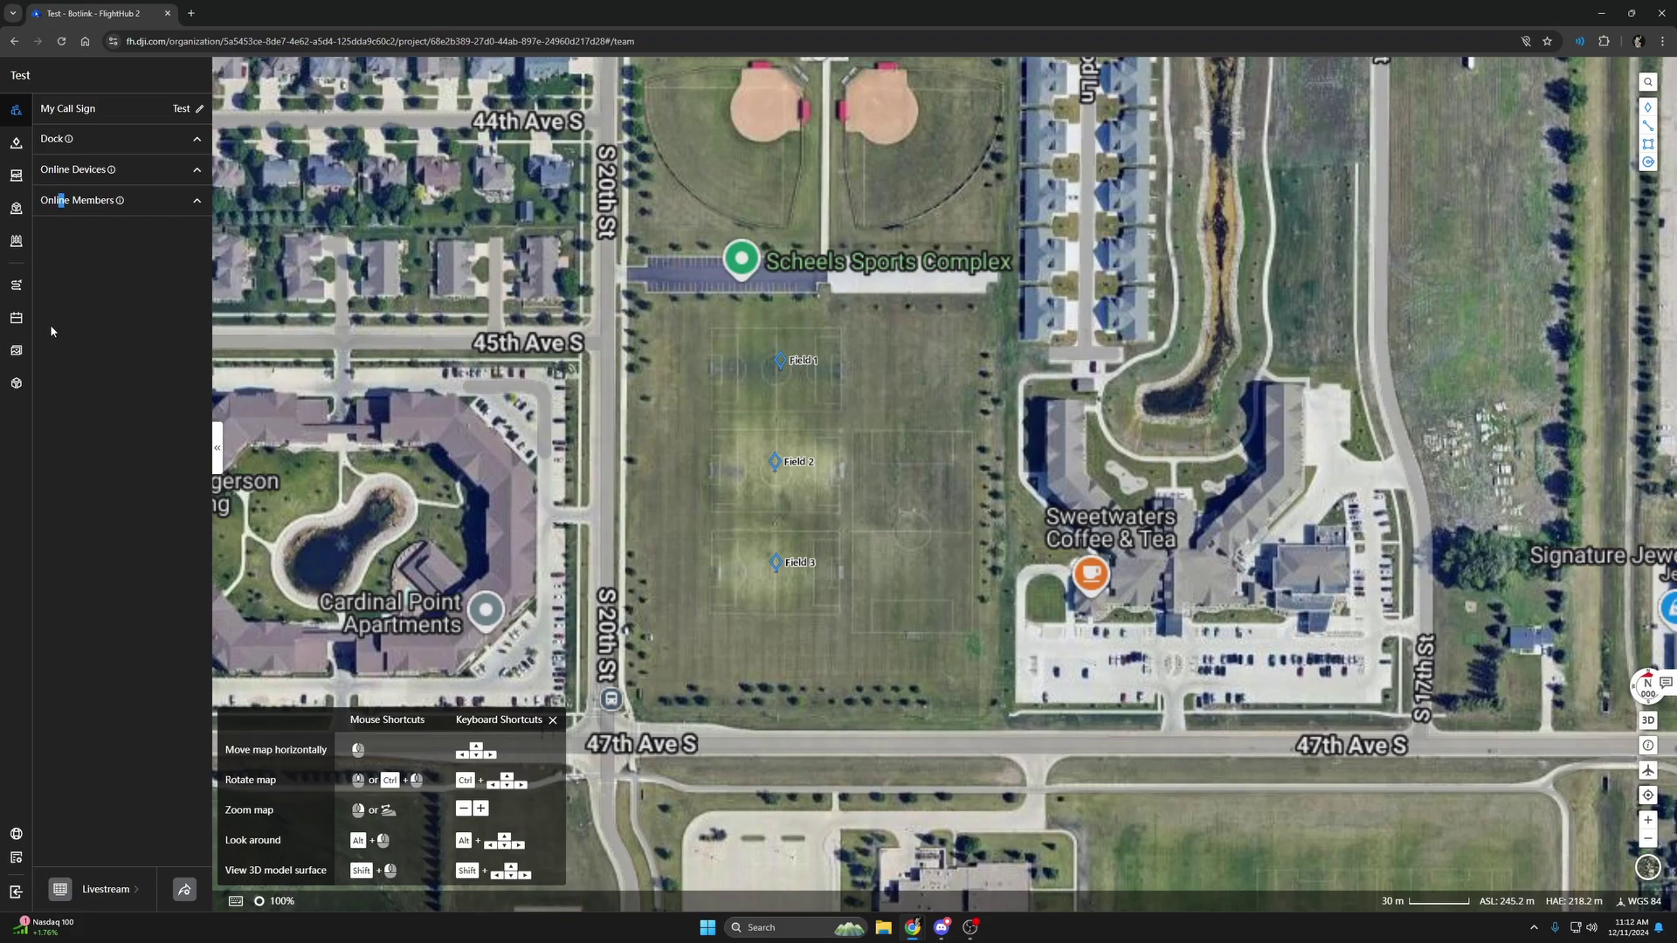
left_click(17, 862)
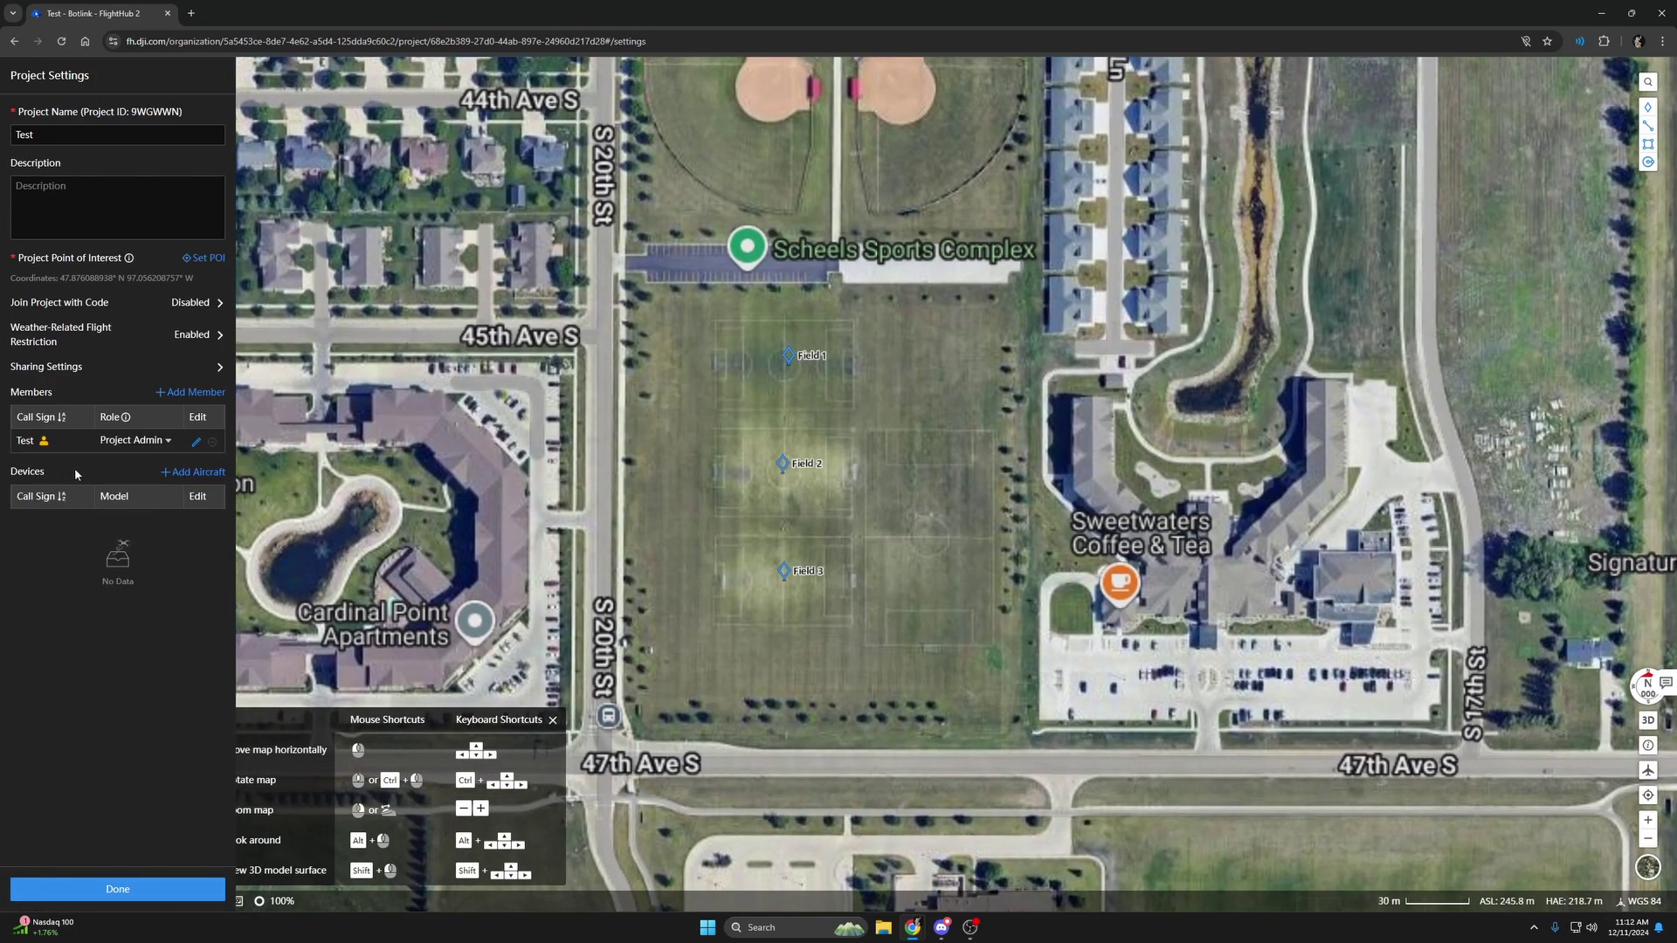
left_click(185, 474)
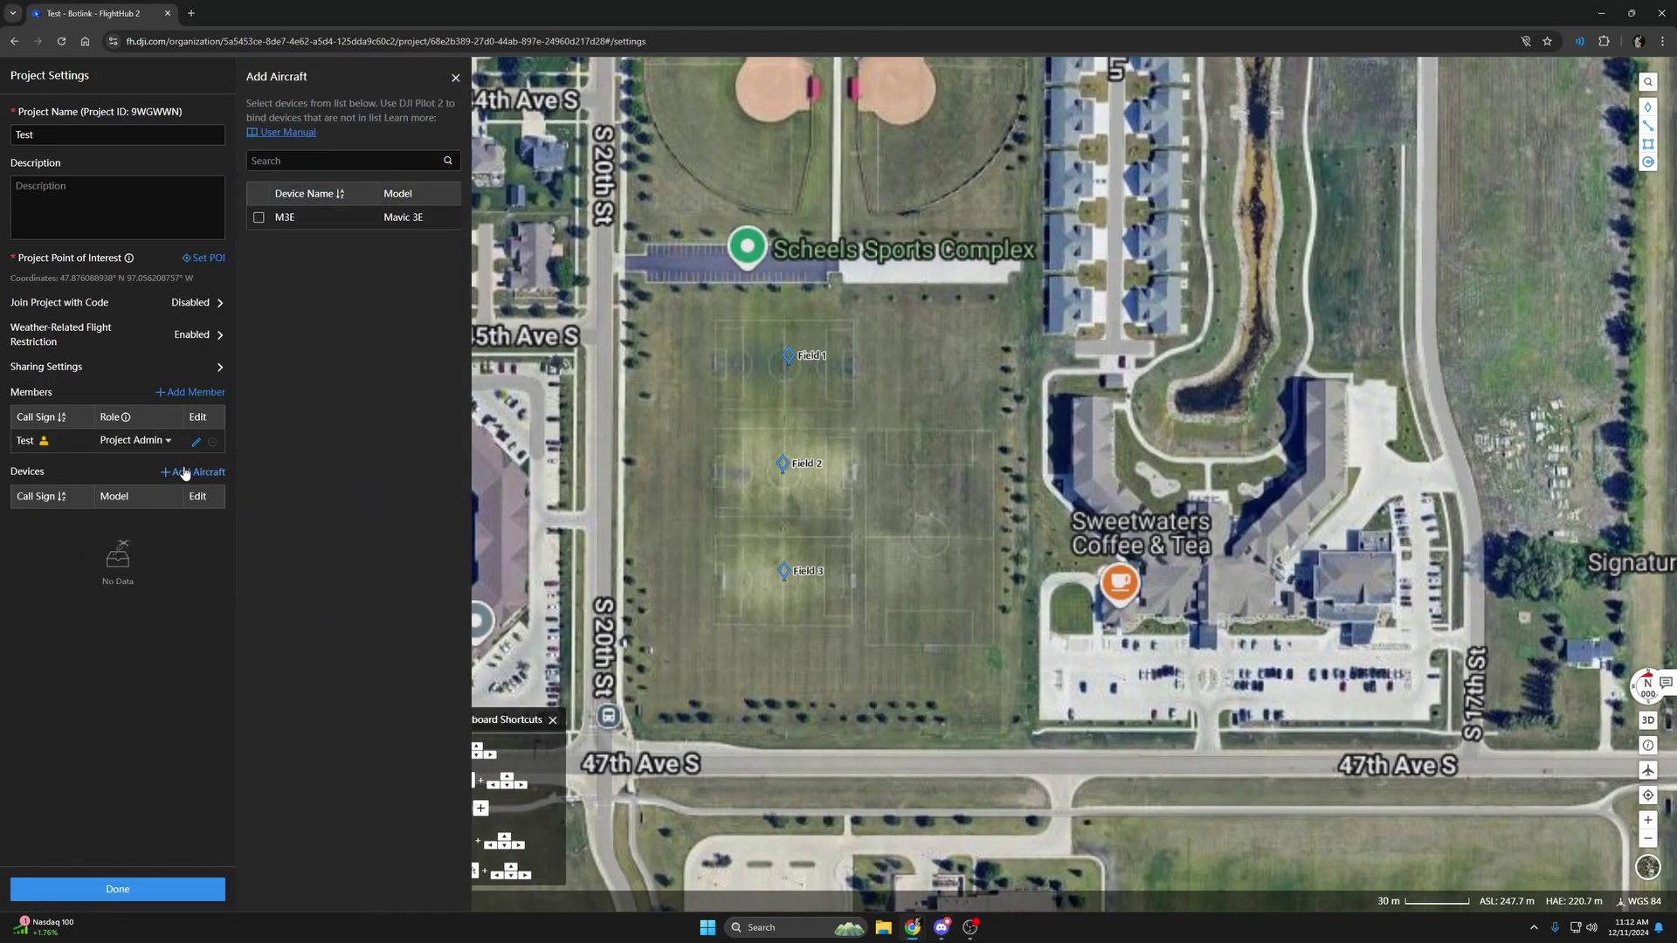
left_click(258, 218)
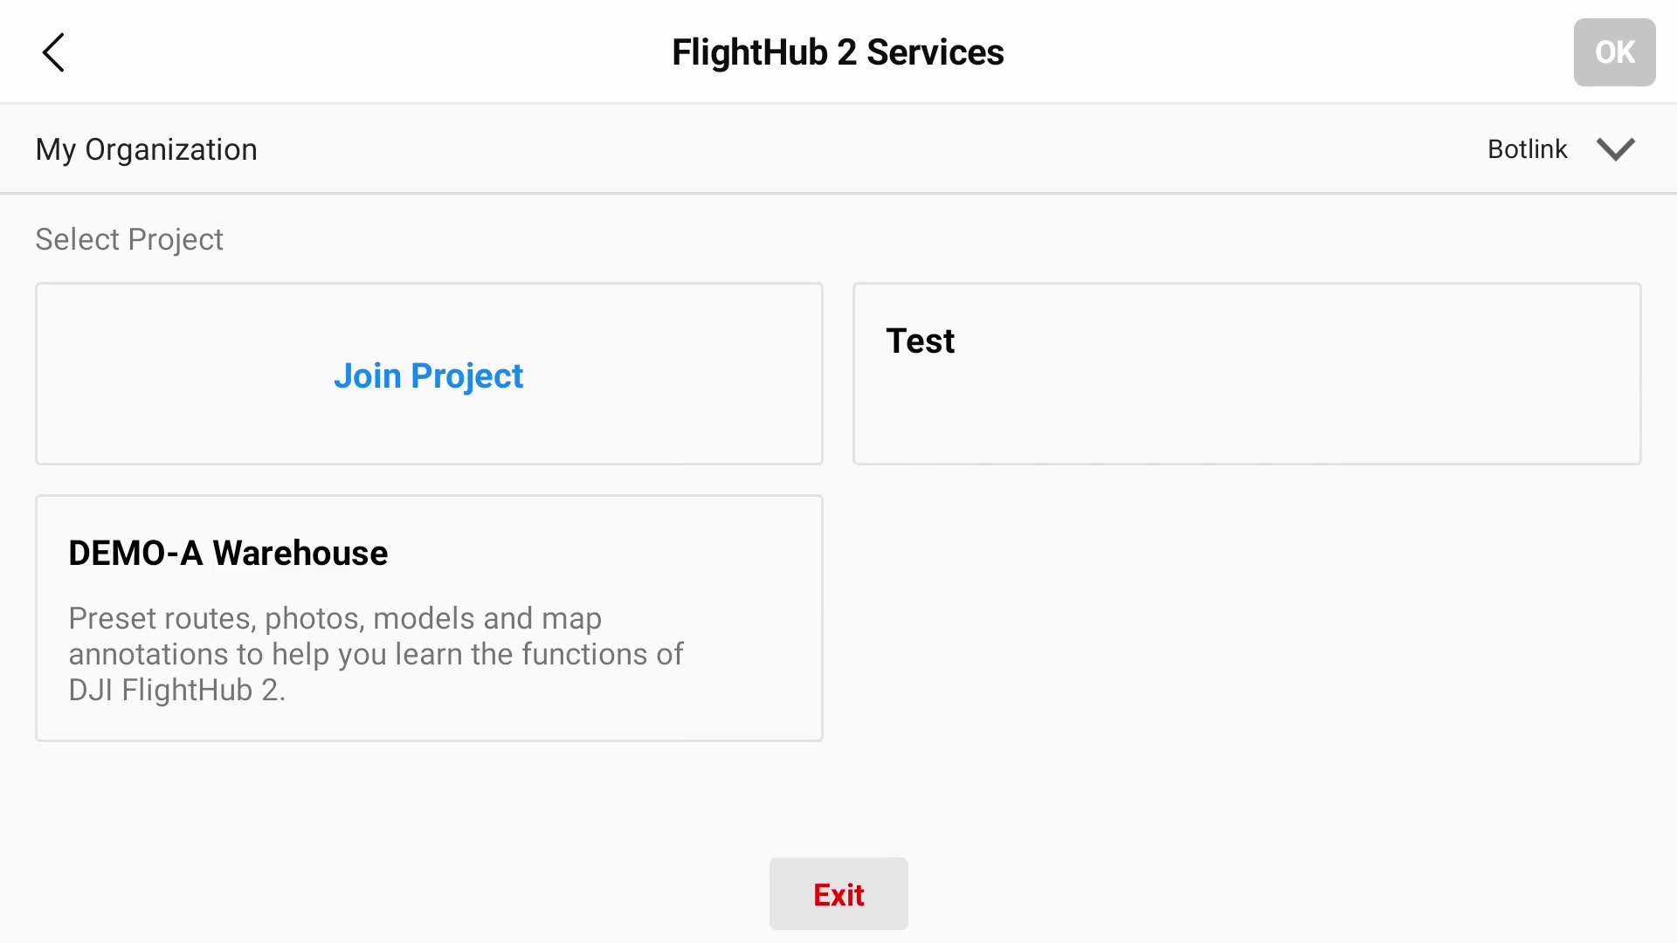
Select and confirm the Test project on the controller, then open Flight Route from home
left_click(1214, 375)
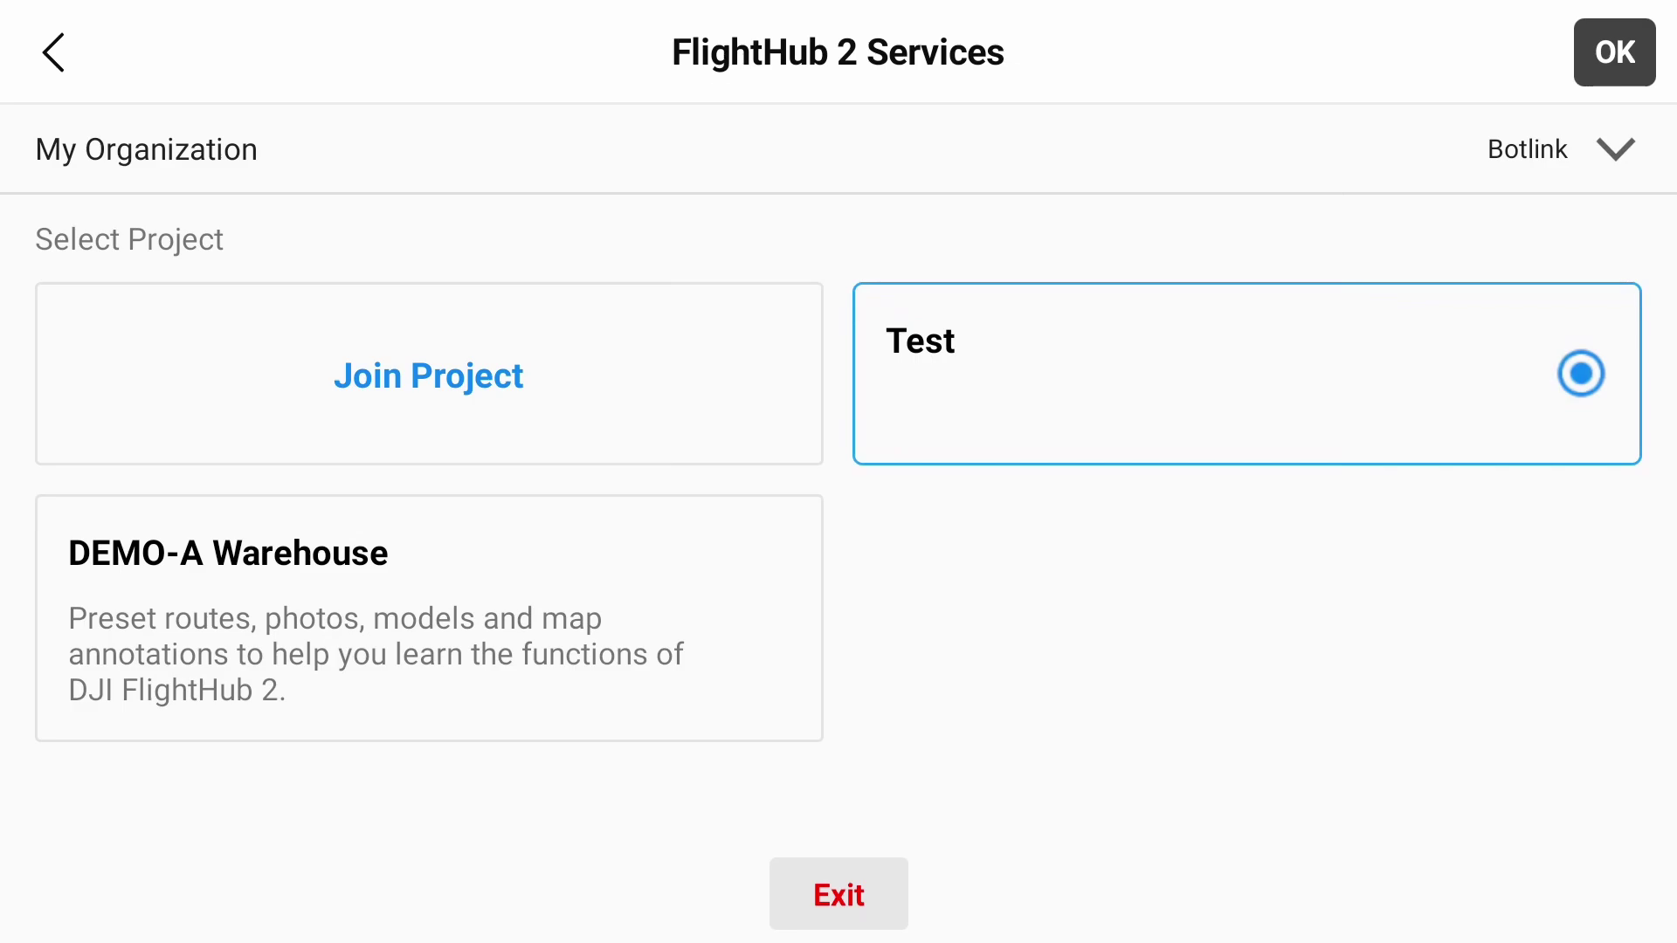
left_click(1614, 51)
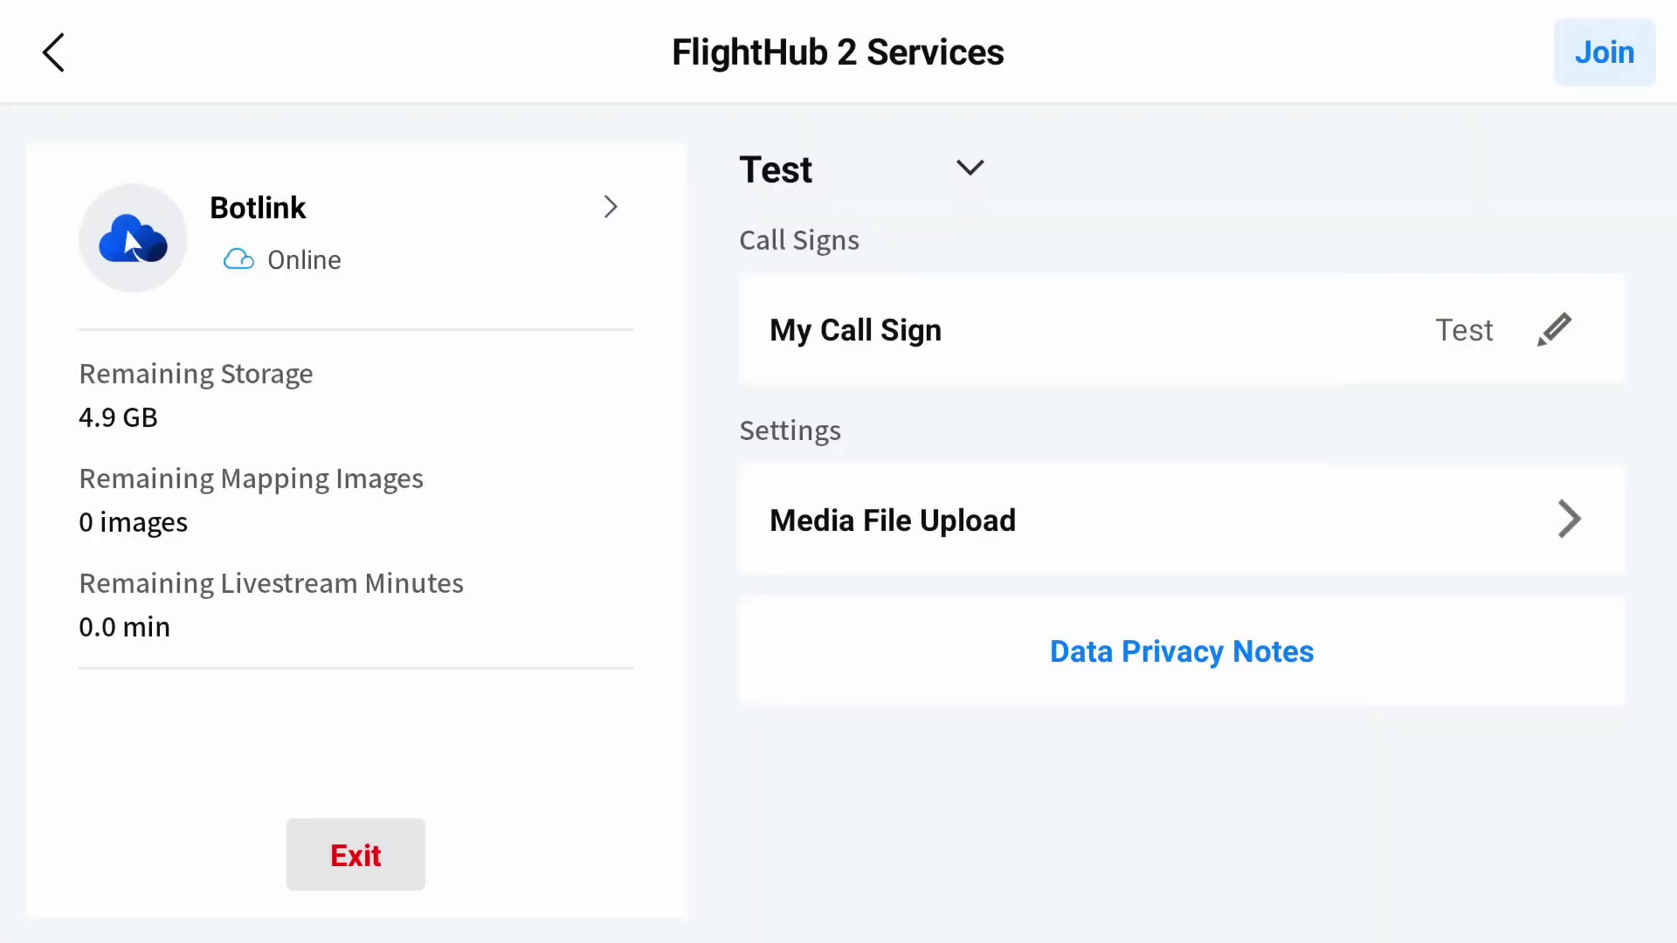
left_click(54, 52)
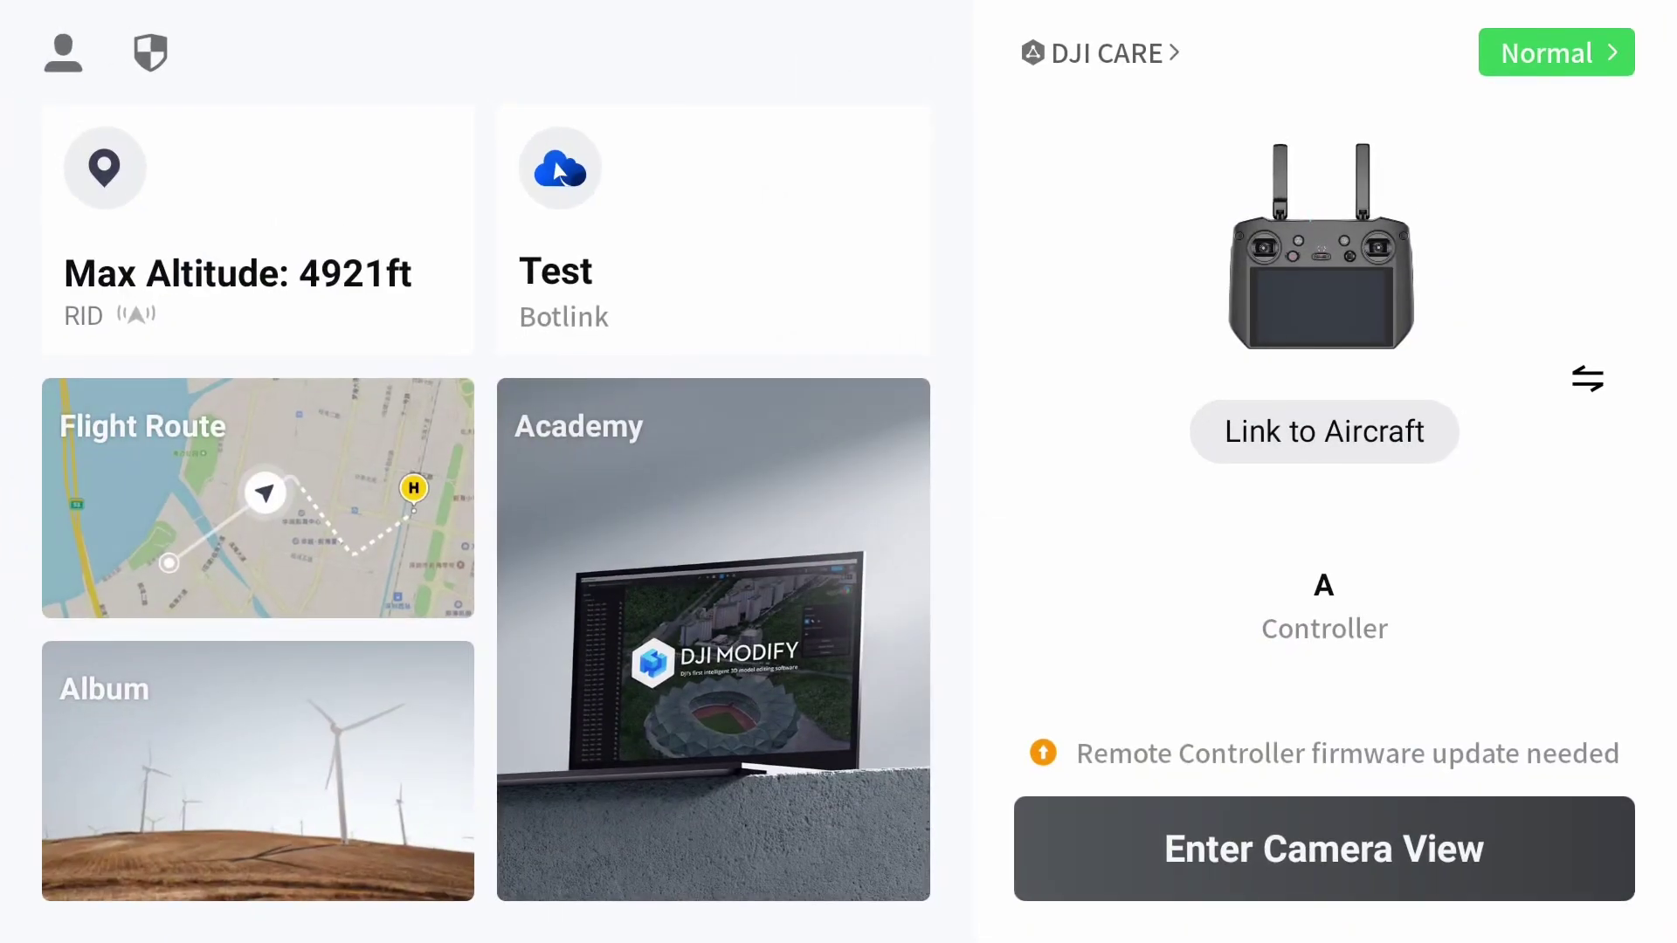
left_click(257, 498)
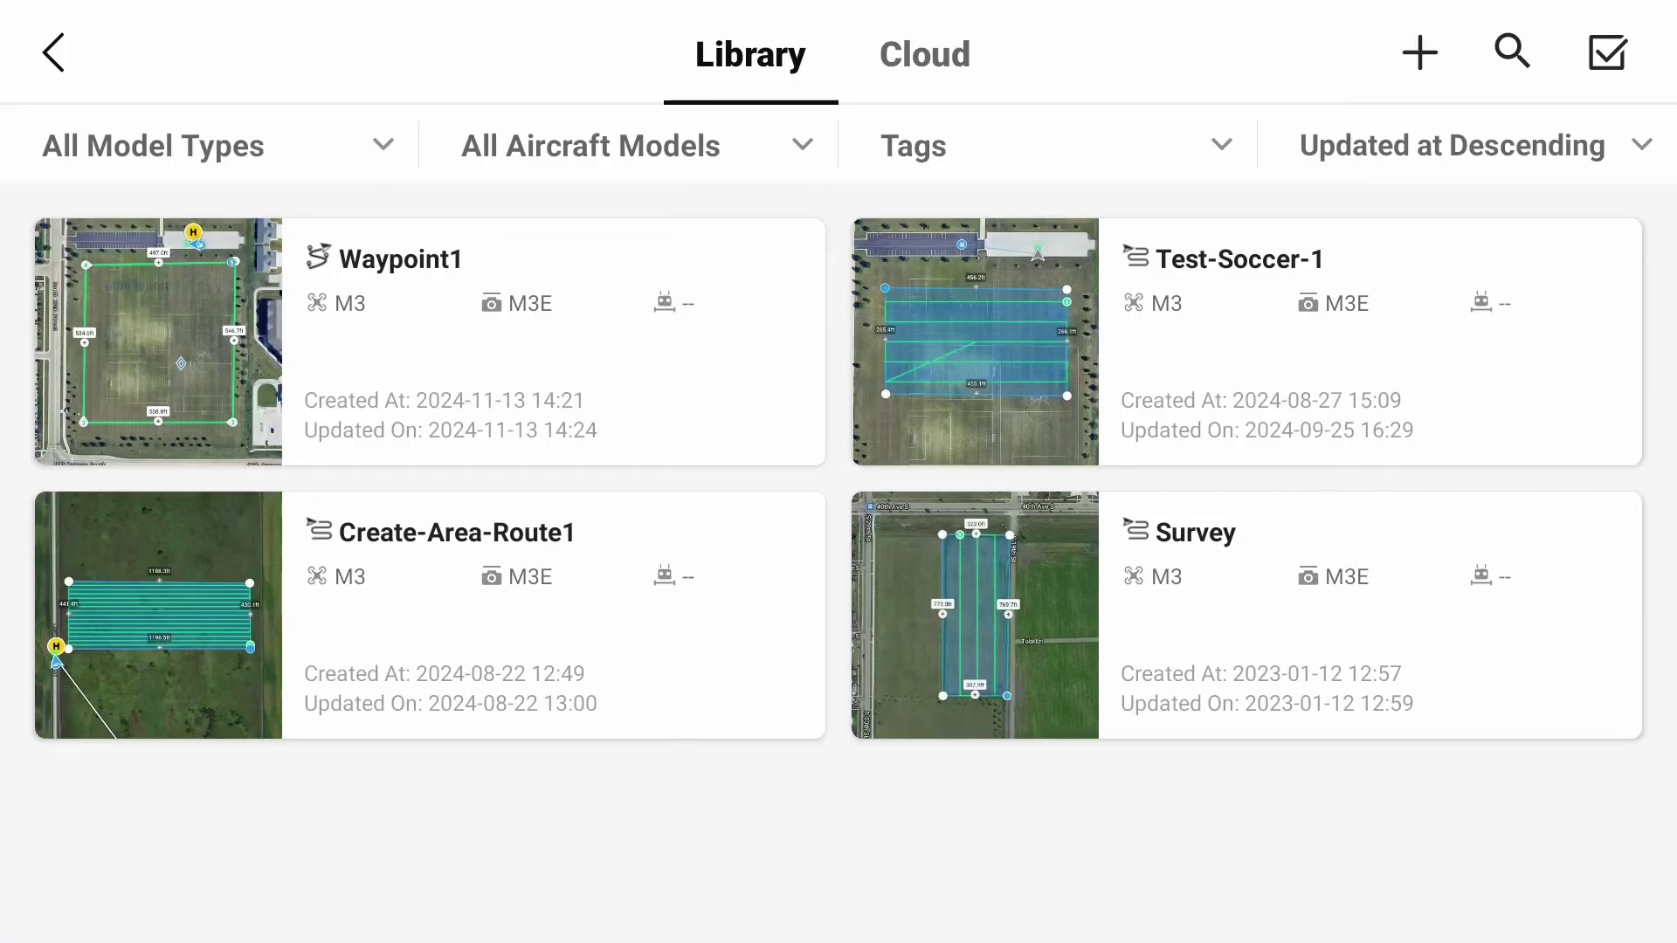